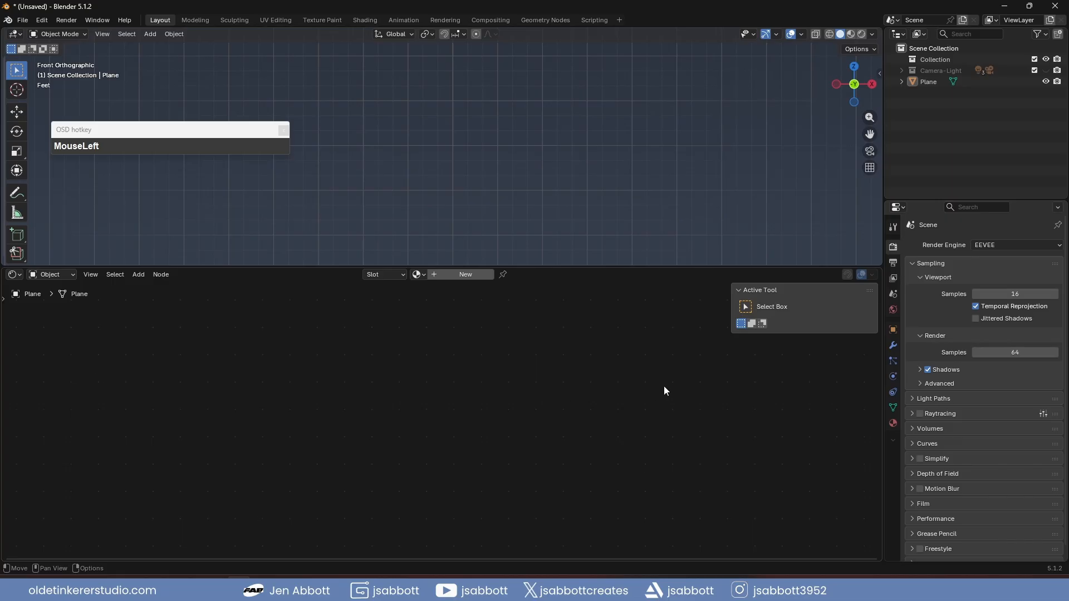
Create a new material for the plane and name it wood_panel
key(n)
click(450, 274)
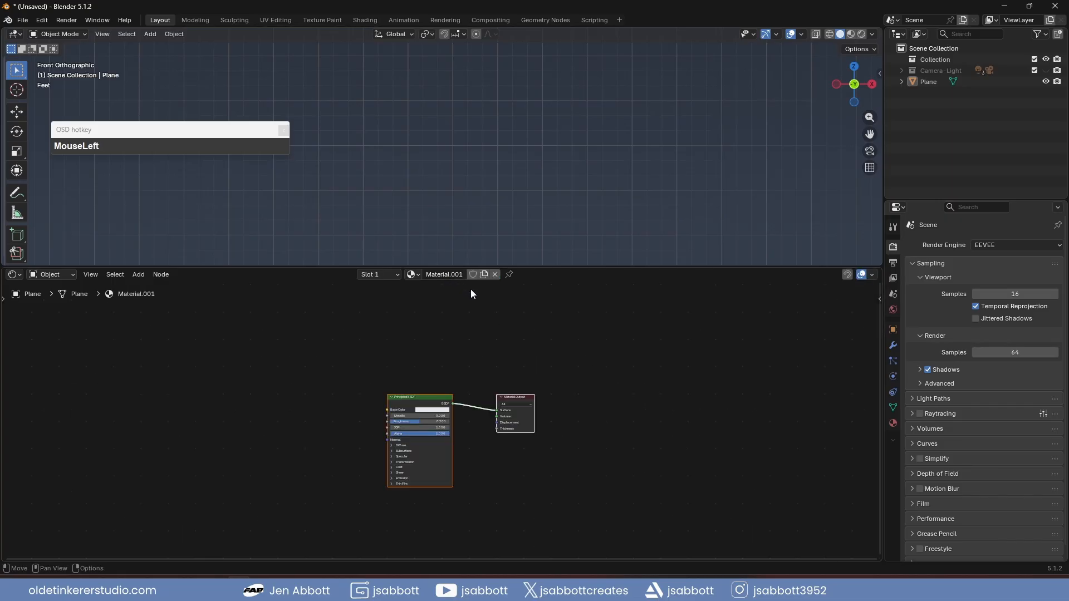
click(443, 274)
text(wo)
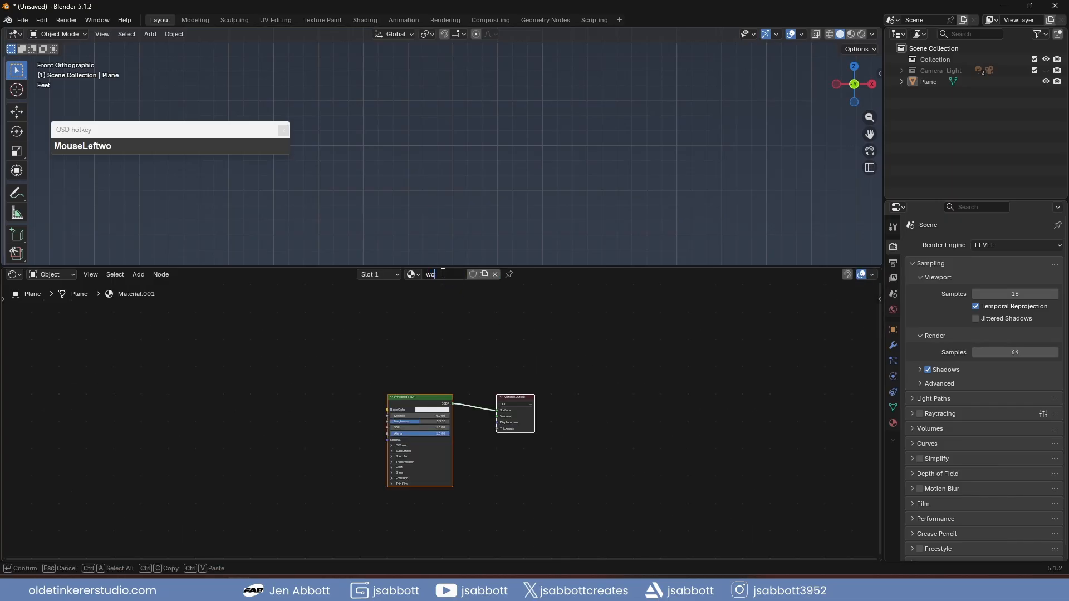
text(od)
key(shift)
text(_oak)
key(BackSpace)
key(BackSpace)
key(BackSpace)
text(pabel)
key(BackSpace)
key(BackSpace)
key(BackSpace)
text(nel)
key(Return)
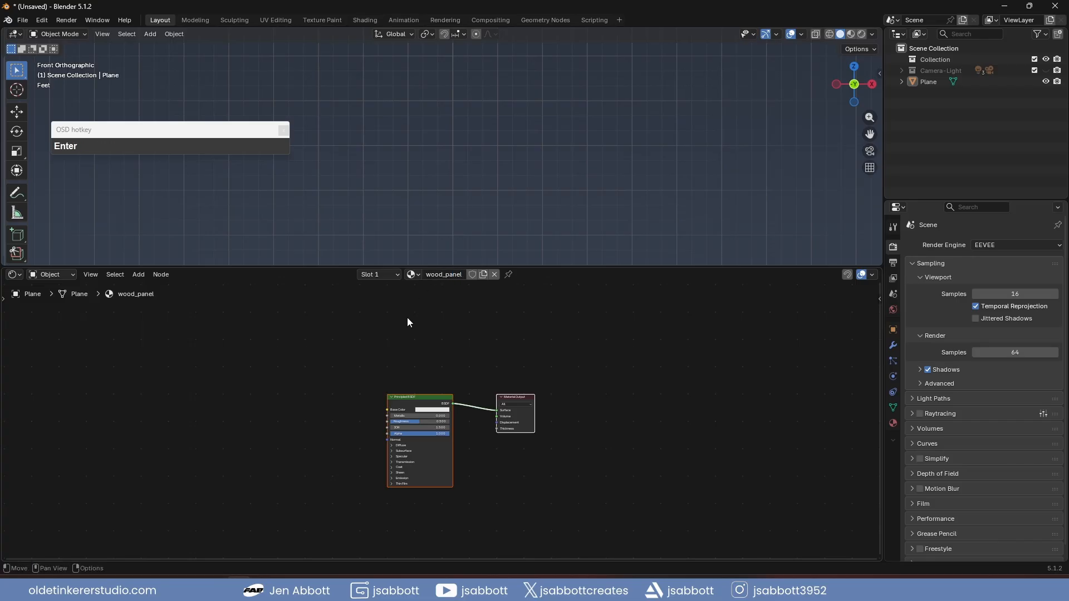
Switch the viewport shading to Material Preview with the plane filling the view
scroll(599, 157, up, 5)
key(z)
click(607, 223)
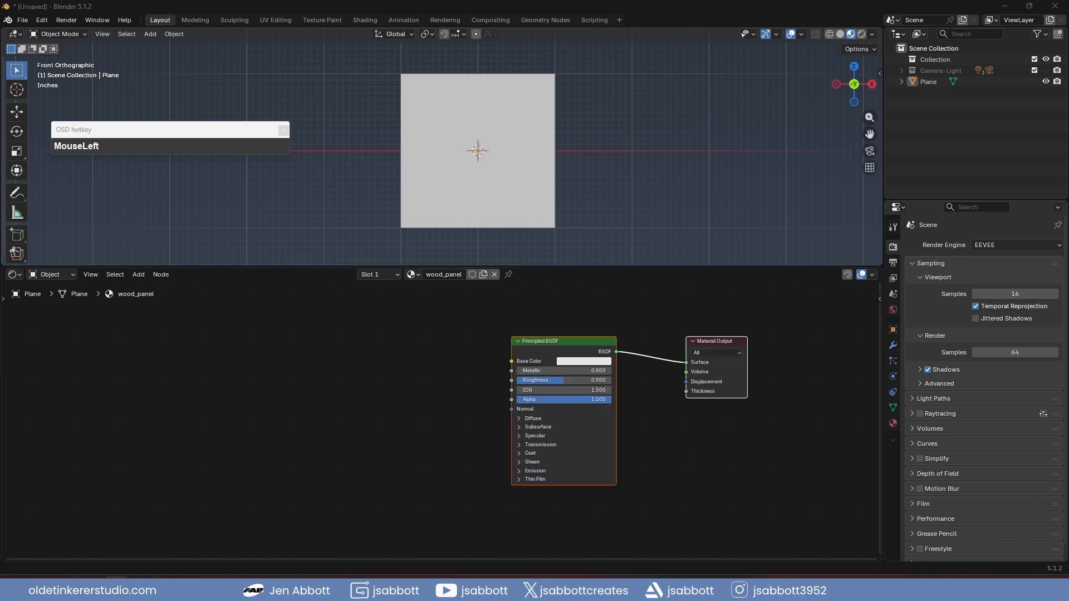
Import T_panel_render_normal.png and the Wood027_2K-JPG Color, Roughness and NormalGL images as texture nodes, stacked Color, Roughness, NormalGL, then panel normal
drag(119, 425, 185, 487)
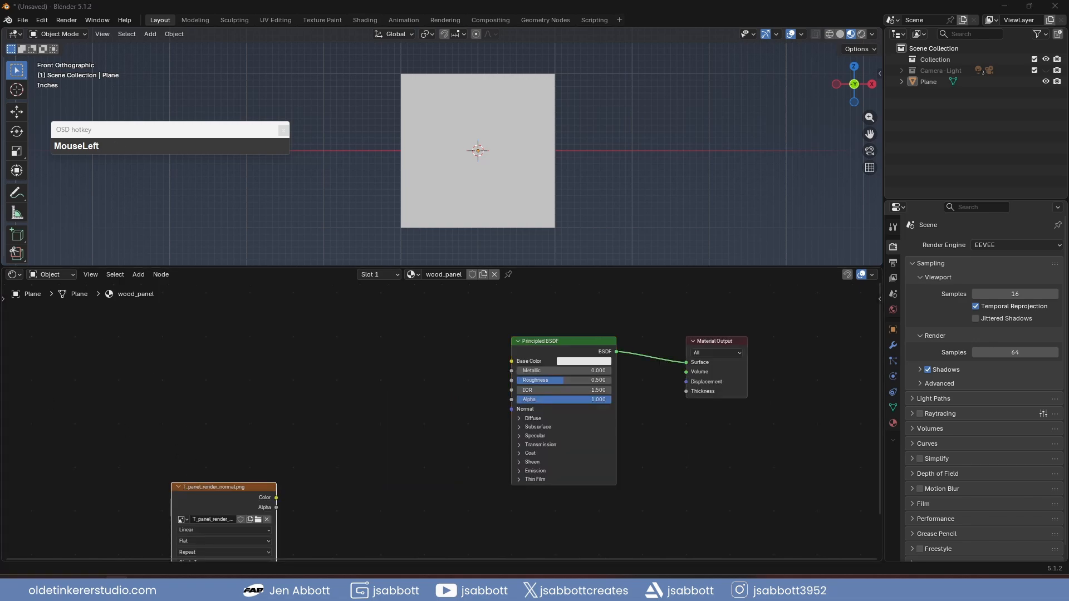
drag(135, 351, 359, 408)
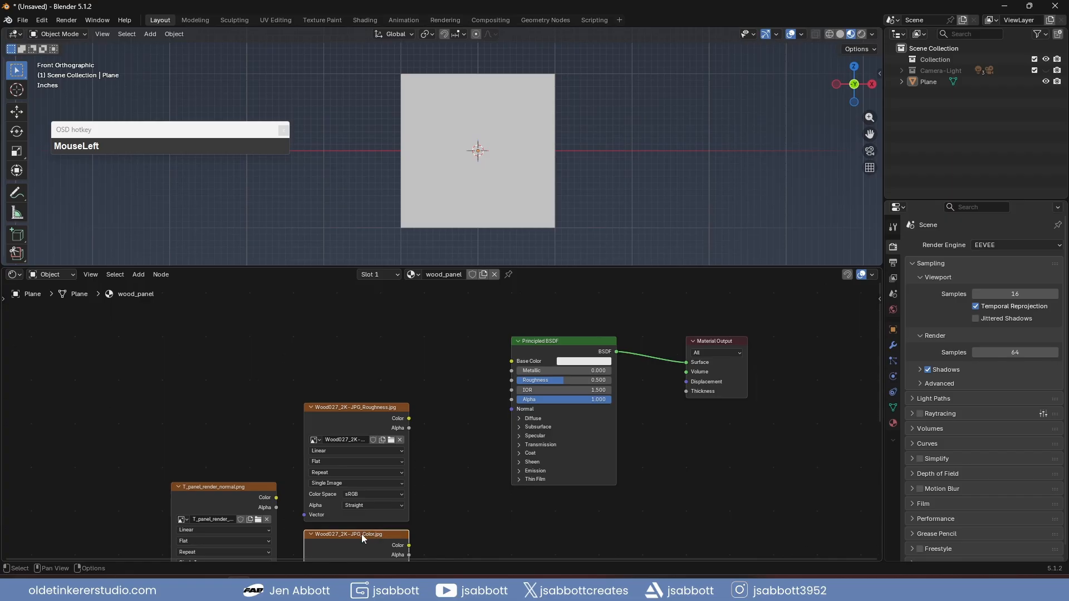
drag(362, 534, 364, 344)
middle_drag(458, 504, 432, 282)
drag(326, 501, 327, 364)
middle_drag(238, 350, 239, 316)
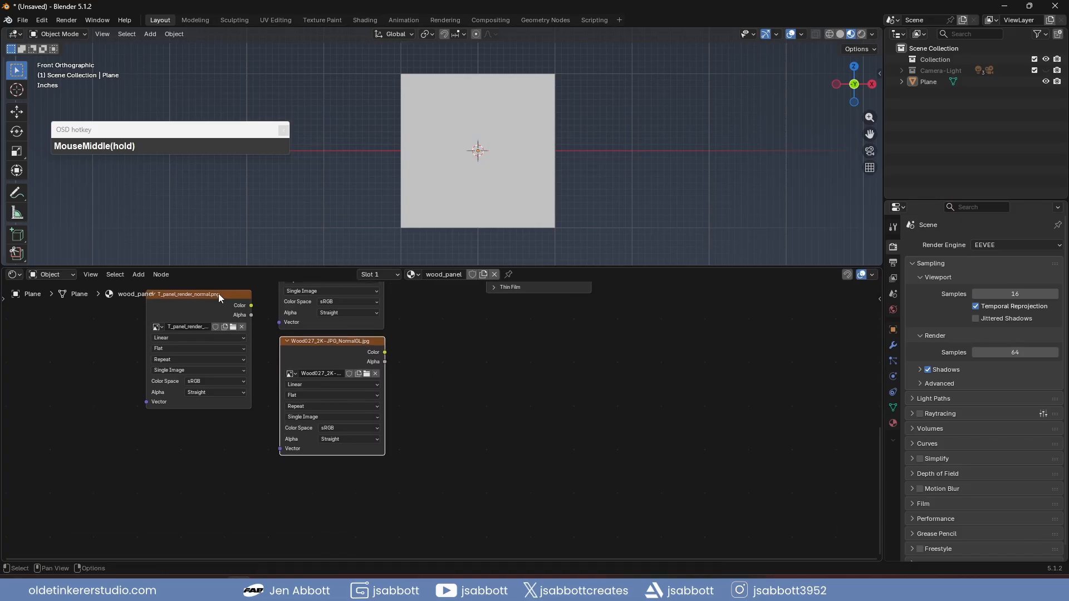
drag(218, 293, 350, 469)
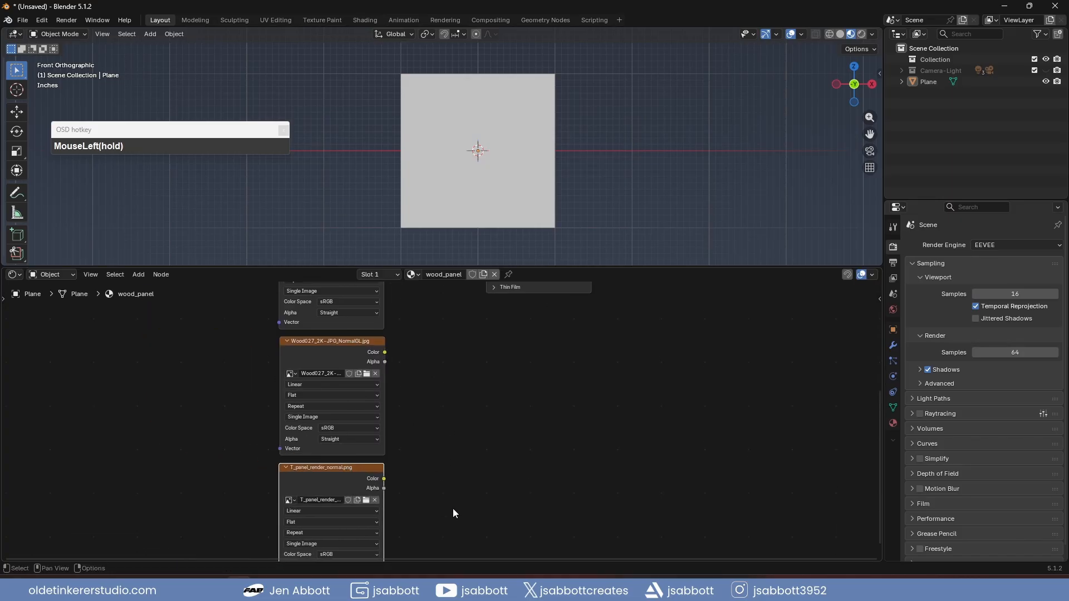
Connect the Wood027 Color texture to Base Color and the Wood027 Roughness texture to Roughness on the Principled BSDF
scroll(389, 460, up, 4)
middle_drag(423, 311, 380, 467)
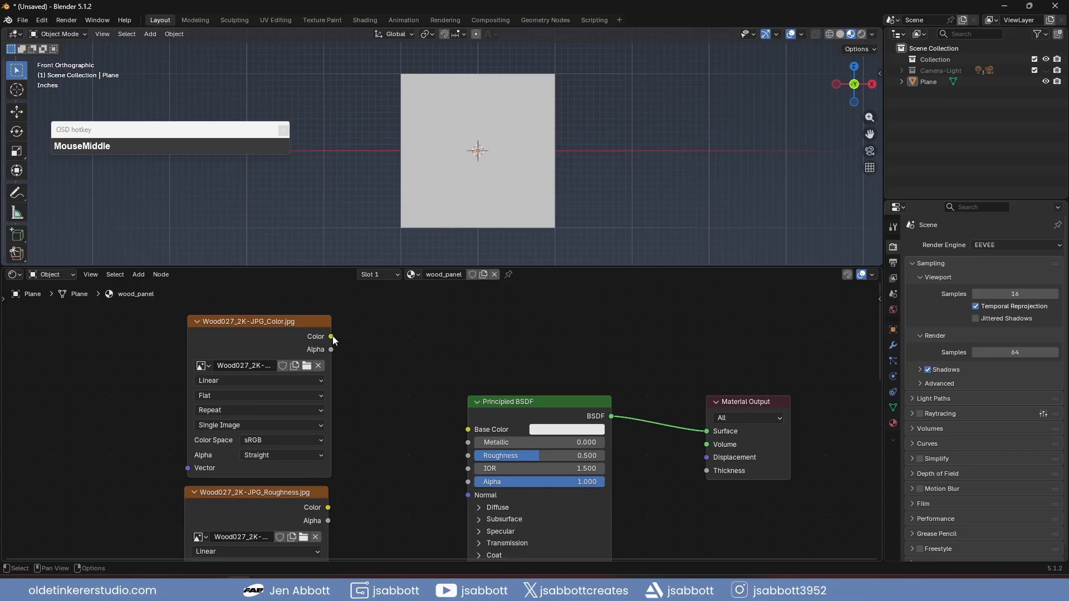
drag(331, 337, 465, 429)
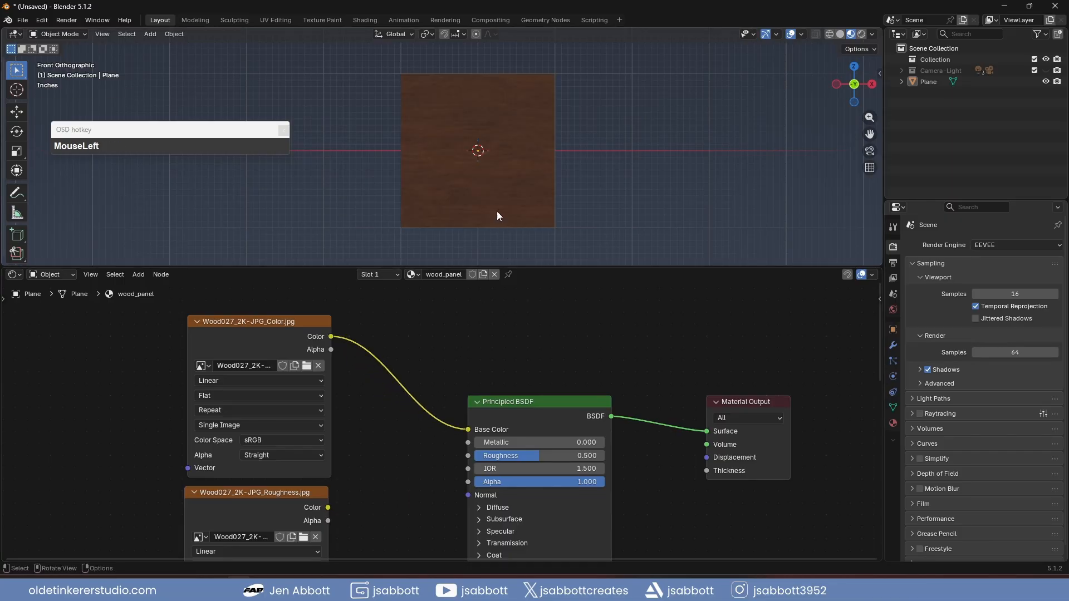
middle_drag(381, 515, 358, 422)
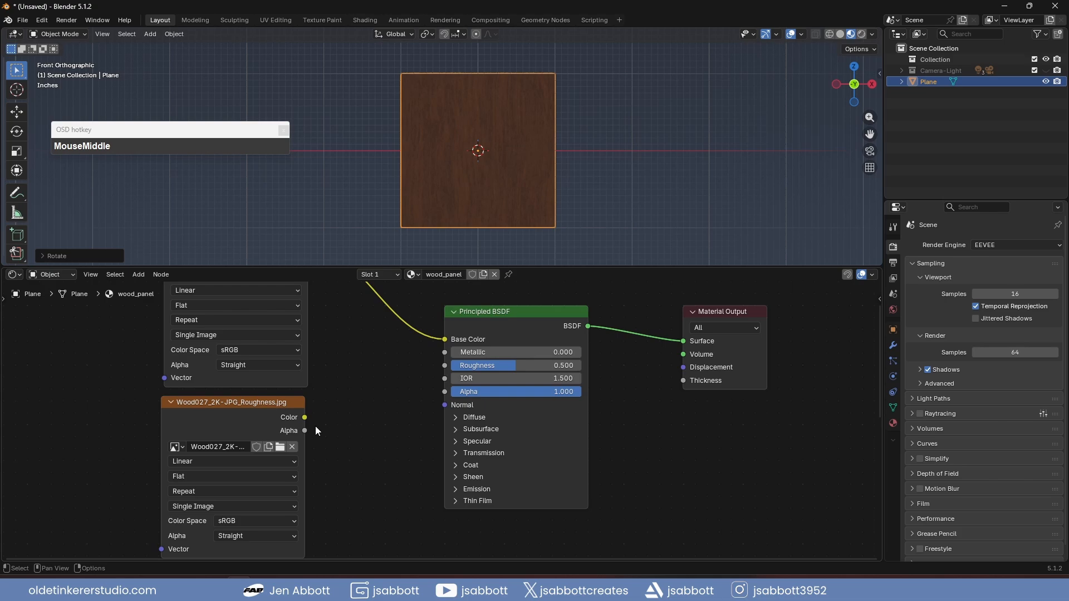
drag(306, 418, 439, 375)
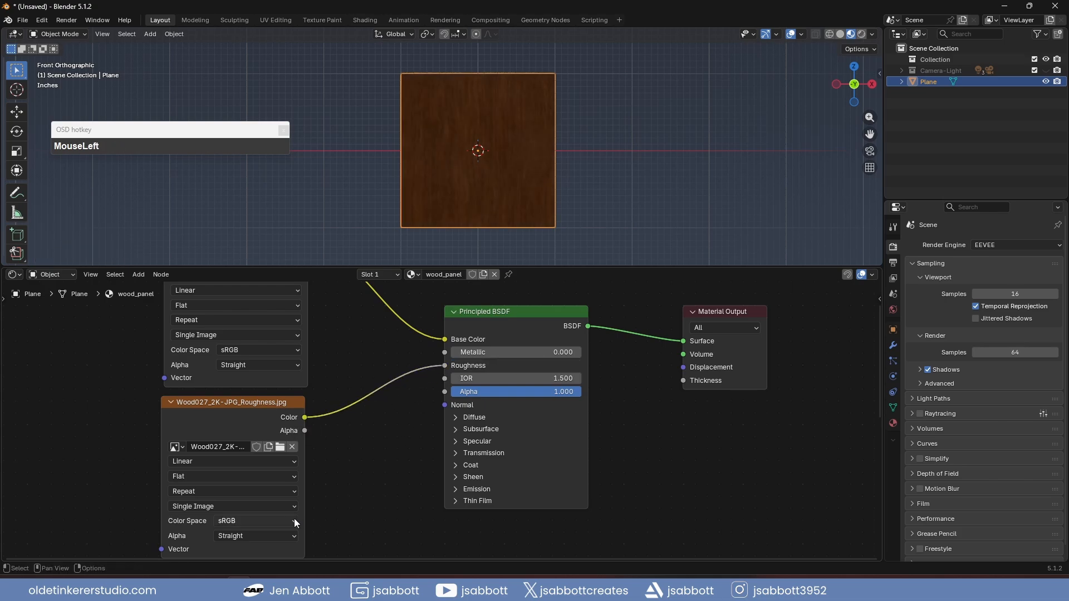
Set the color space of the Roughness, NormalGL and T_panel_render_normal textures to Non-Color
click(254, 521)
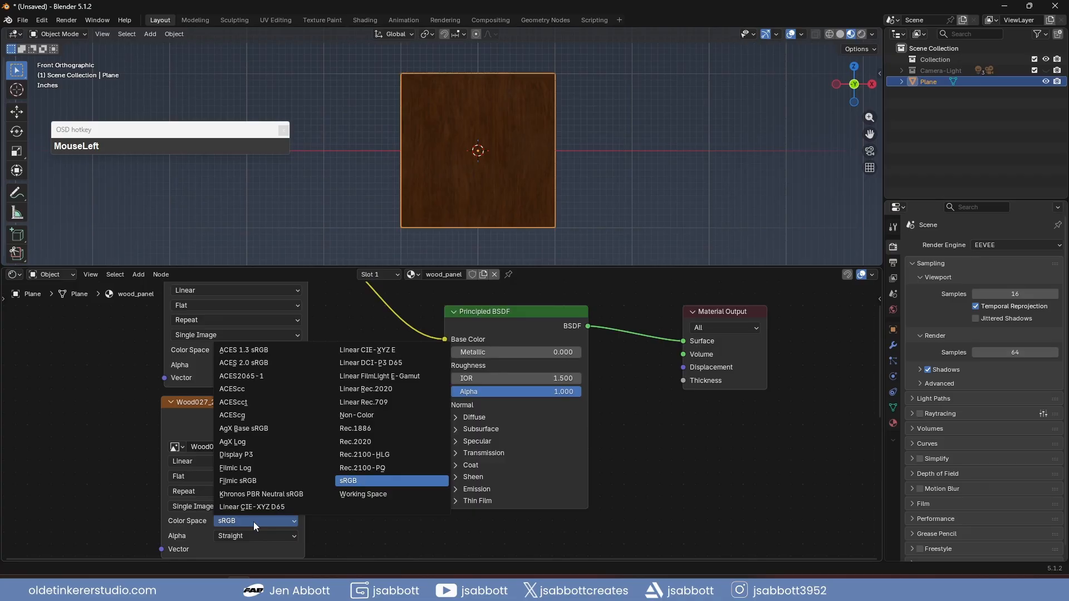
click(365, 418)
middle_drag(375, 534, 392, 494)
click(259, 342)
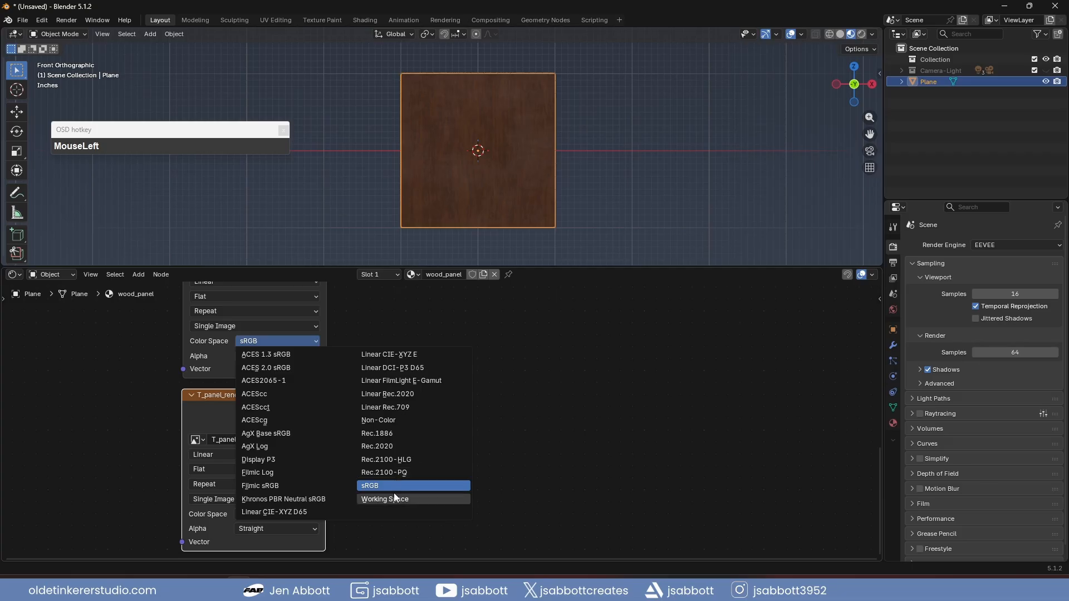
click(391, 420)
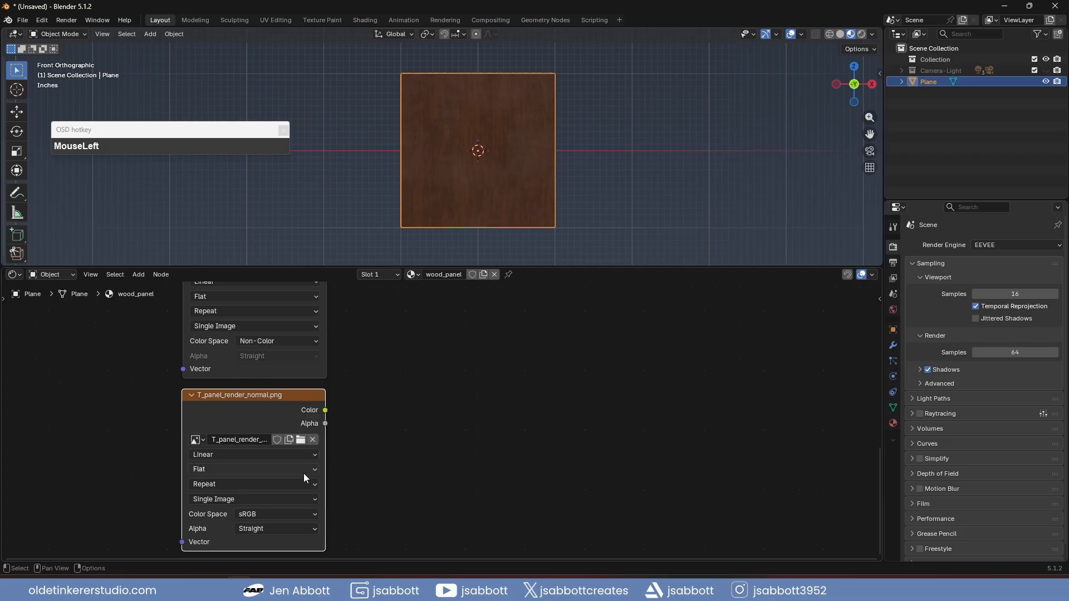
click(264, 513)
click(385, 412)
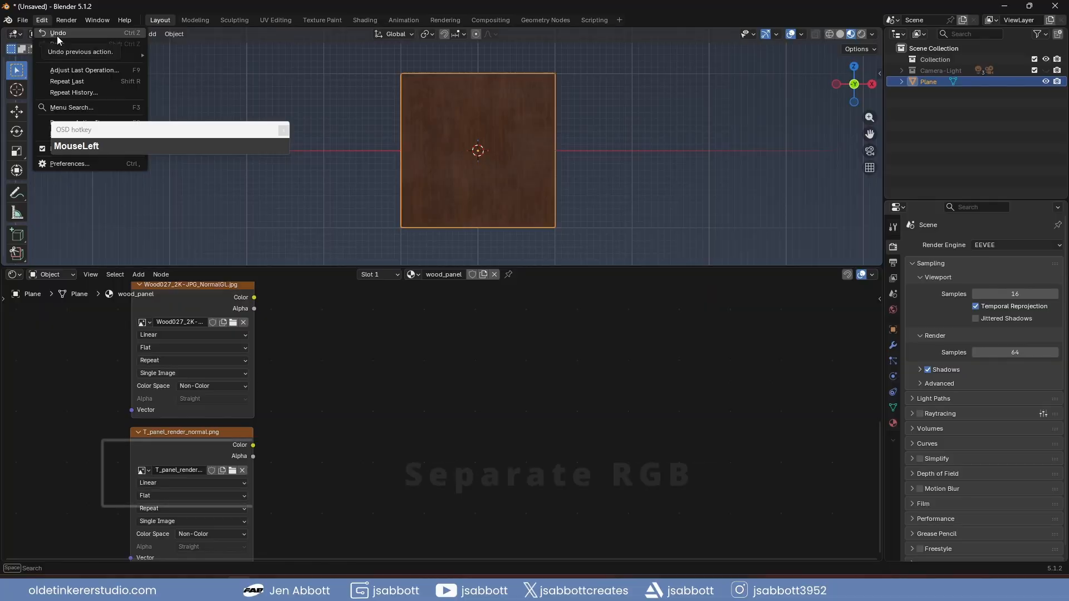
Add two Separate Color nodes and connect the NormalGL texture's color to one and the T_panel_render_normal texture's color to the other
key(shift+a)
mouse_move(357, 375)
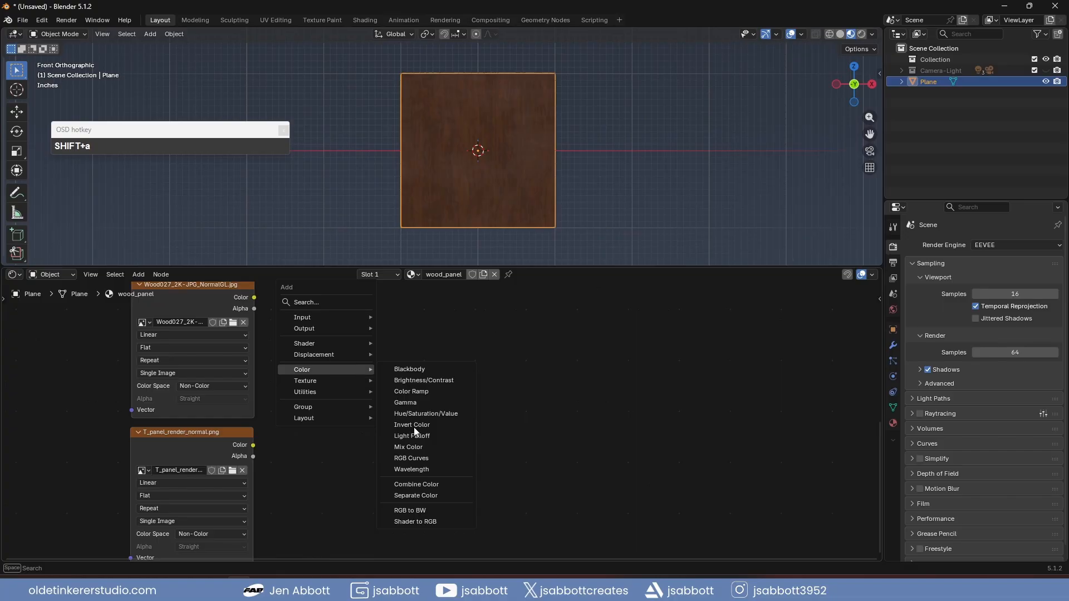
click(423, 495)
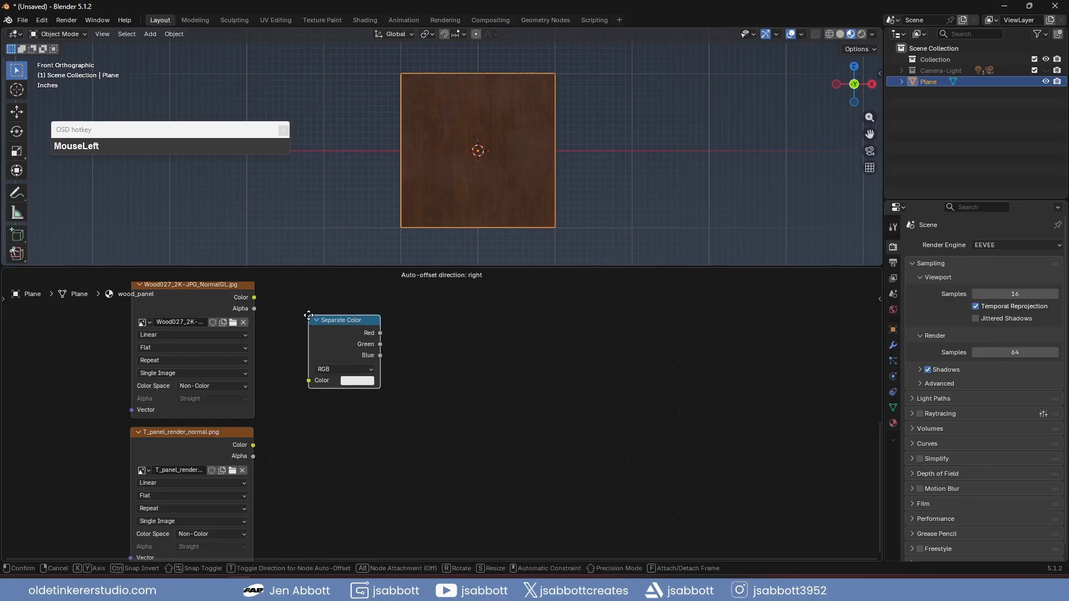
click(308, 313)
key(shift+d)
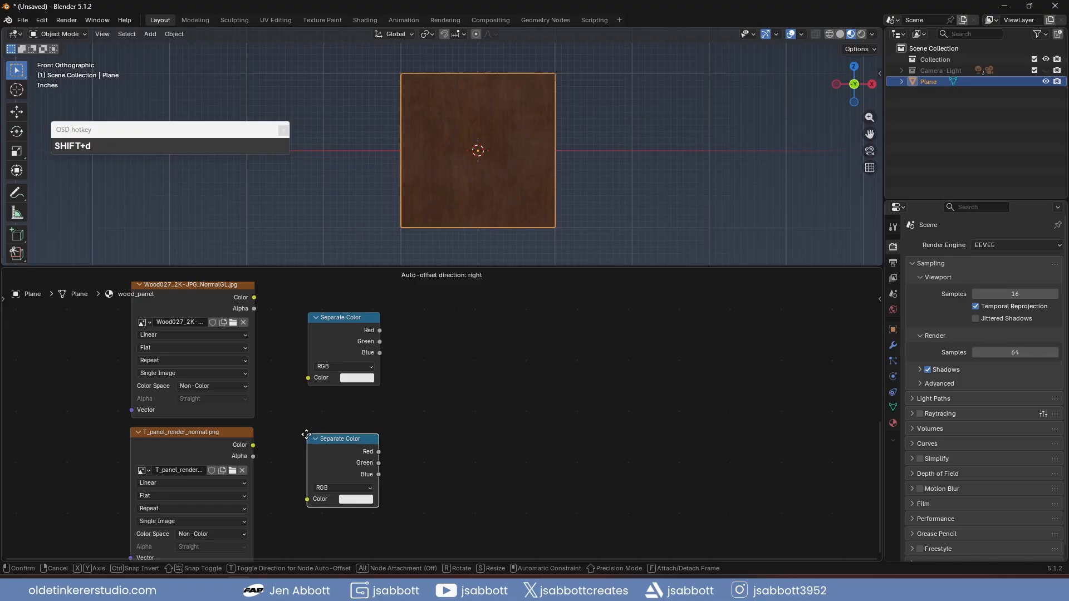
click(309, 436)
drag(254, 298, 308, 377)
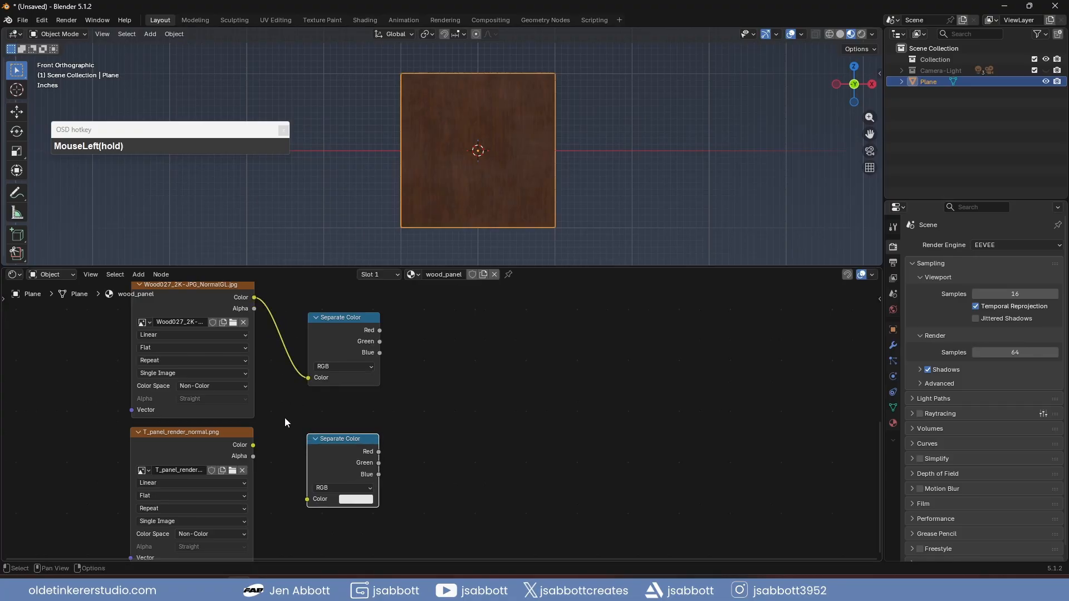
drag(253, 445, 306, 499)
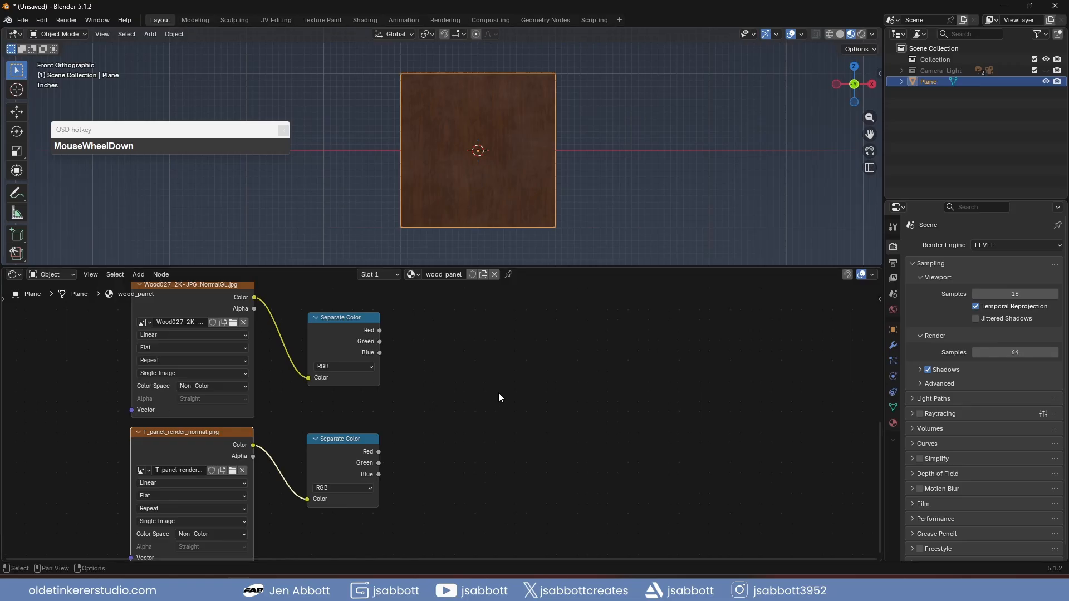
Add a Mix Color node beside the Separate Color nodes and duplicate it twice to form a column of three
key(shift+a)
mouse_move(499, 393)
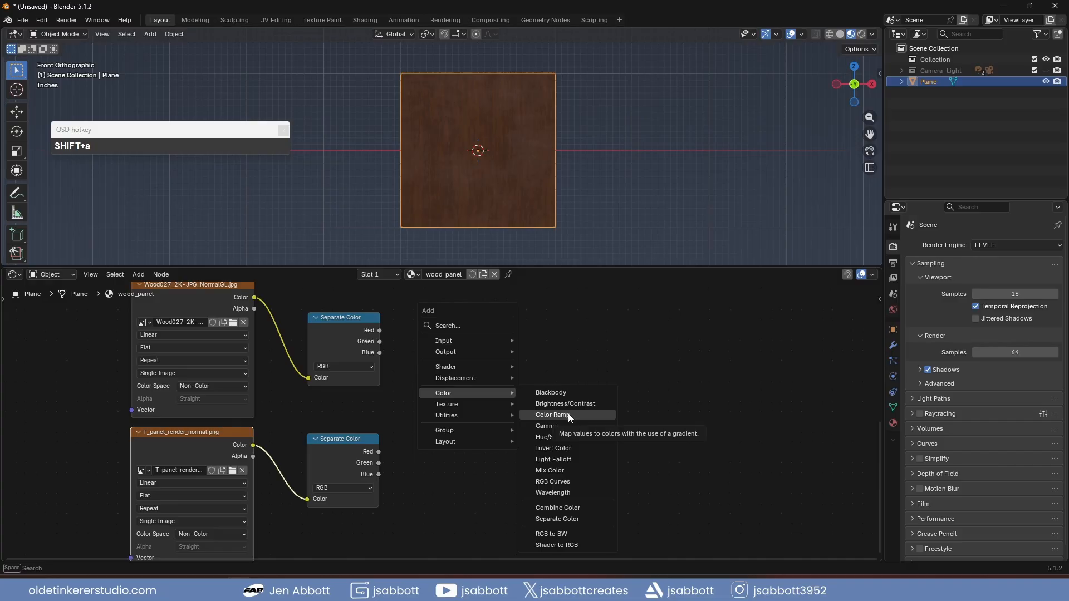
click(575, 471)
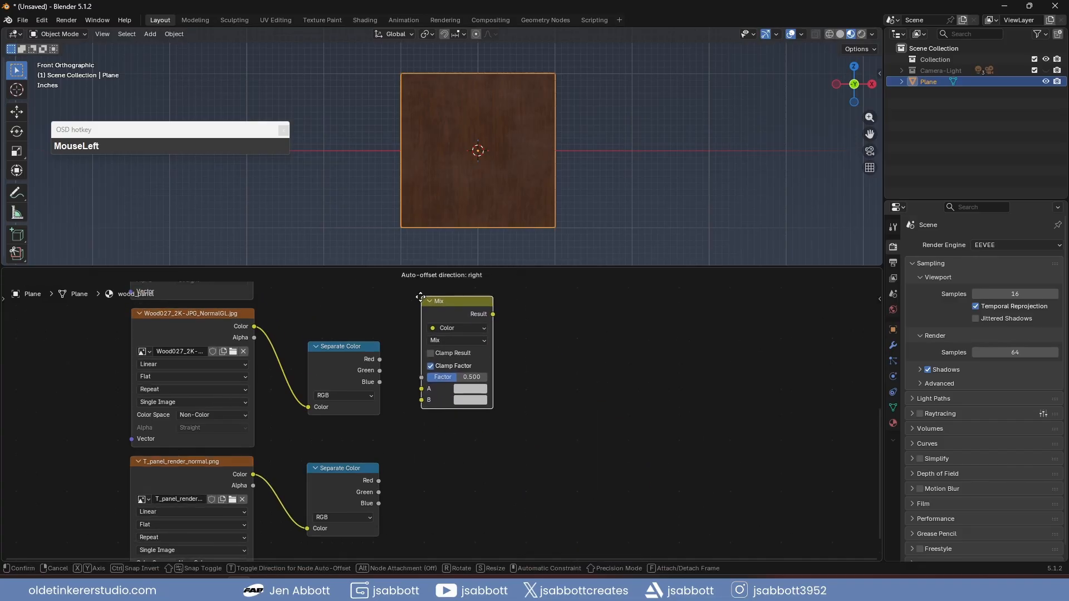
click(431, 328)
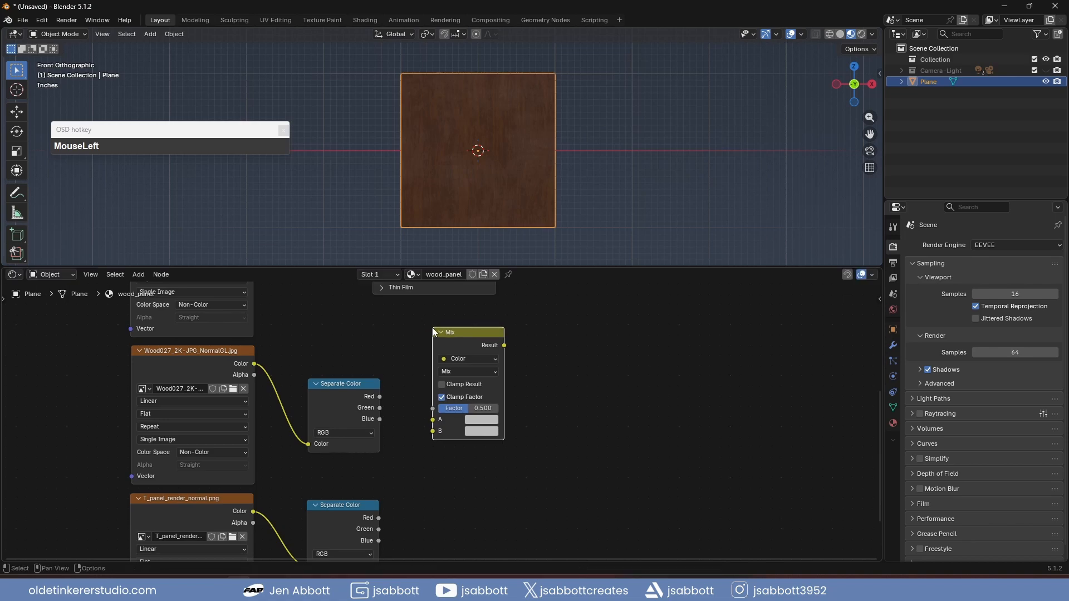
middle_drag(544, 397, 512, 329)
key(shift+d)
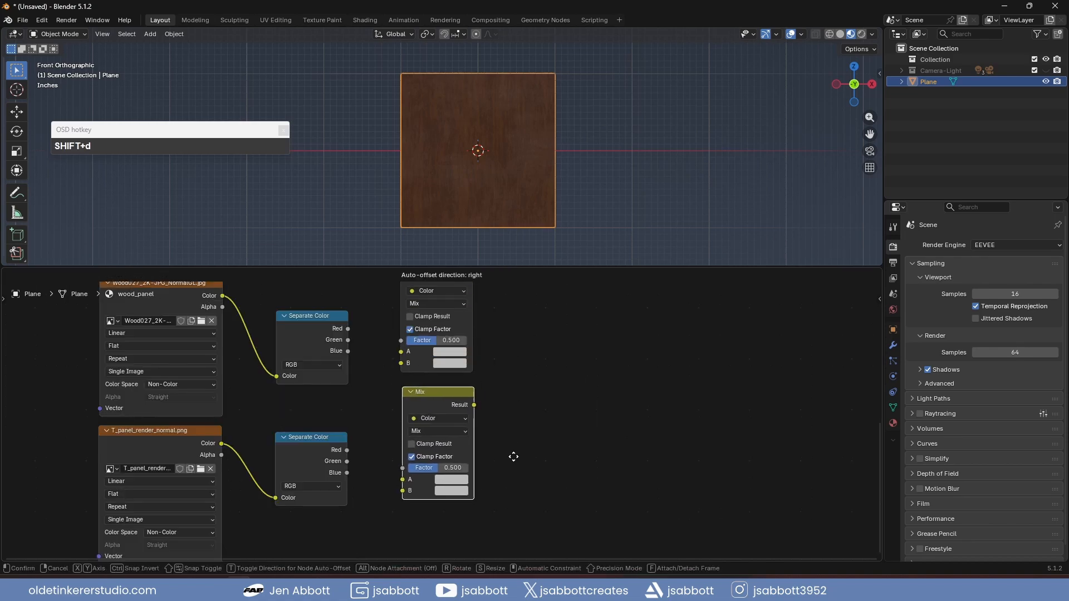
click(513, 452)
key(shift+d)
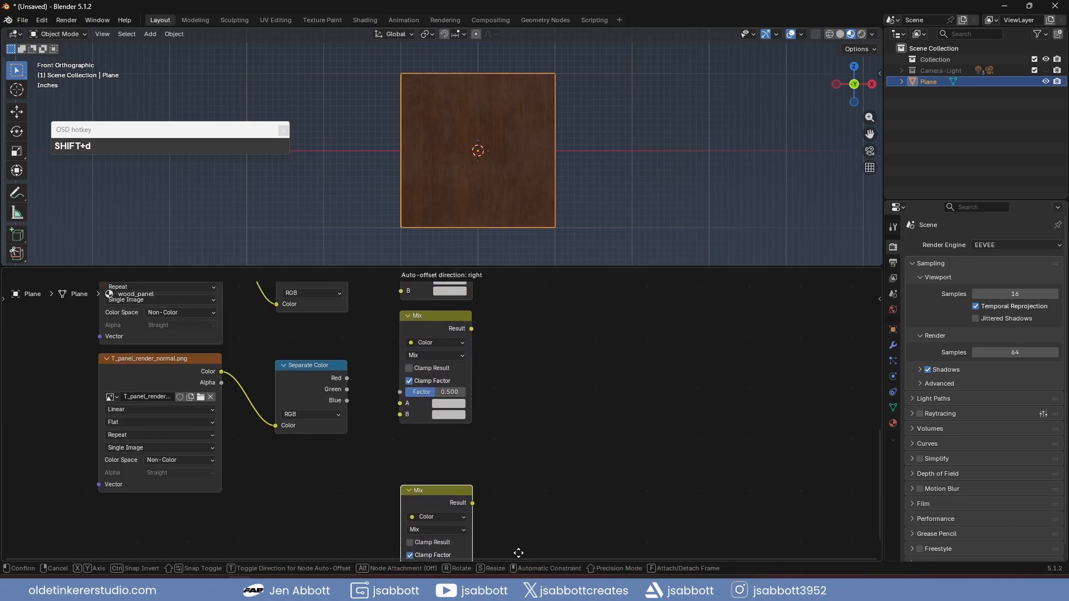
click(521, 471)
Connect both Separate Color nodes' Red, Green and Blue outputs to separate Mix nodes, with wood channels in A and panel channels in B
middle_drag(539, 451, 364, 322)
drag(348, 332, 401, 356)
drag(347, 454, 401, 366)
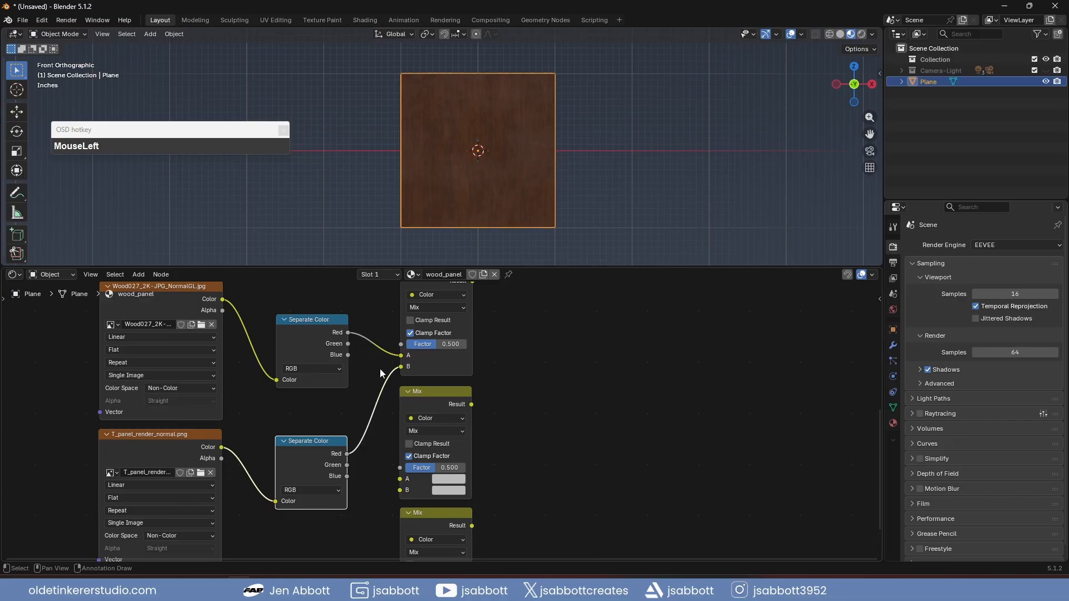
drag(348, 345, 400, 490)
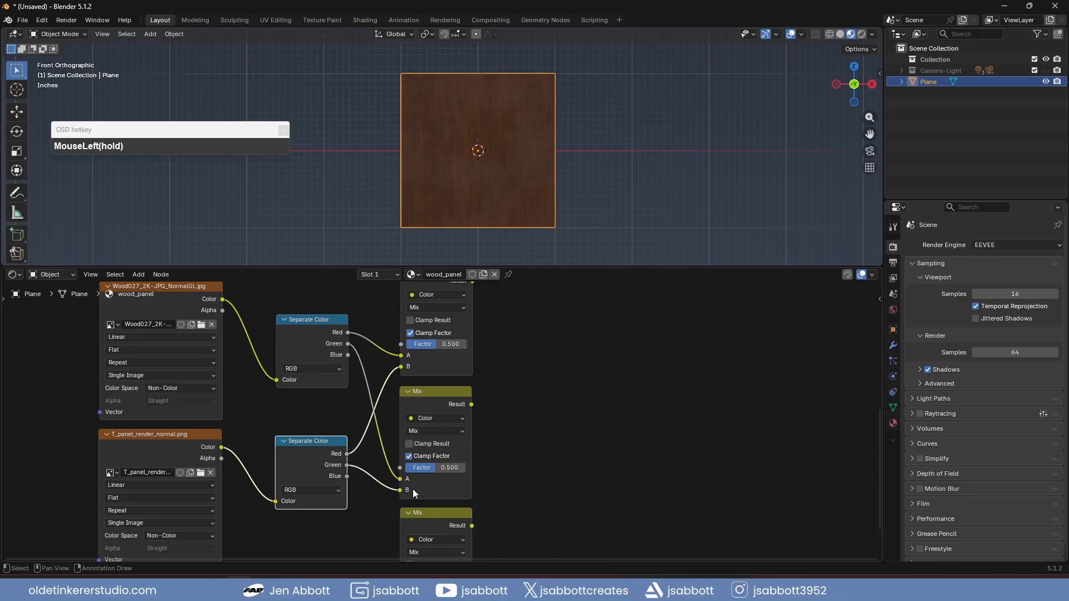
middle_drag(507, 471, 492, 405)
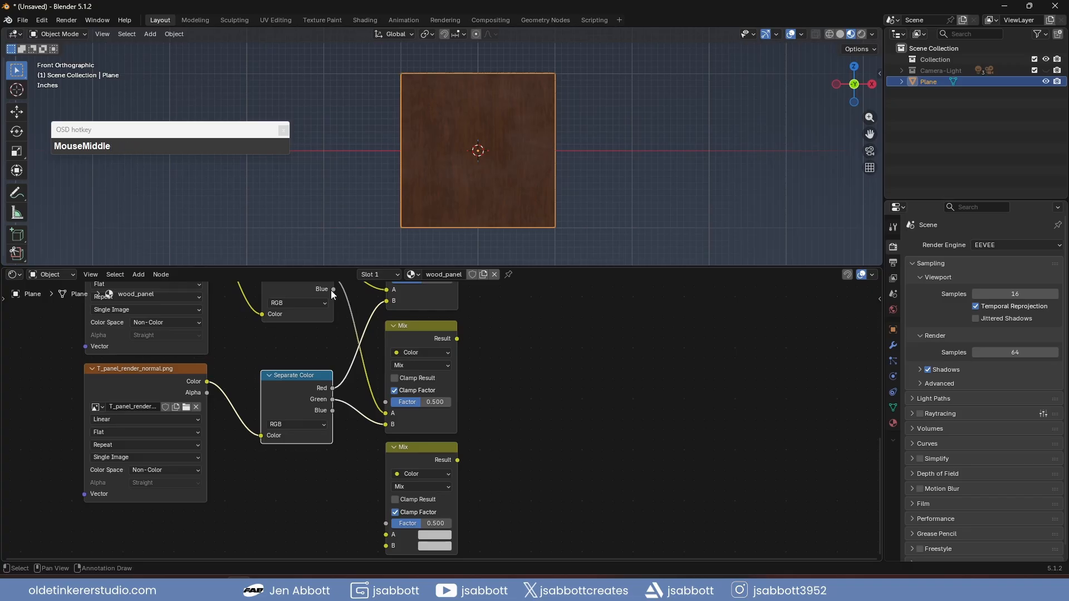
drag(333, 289, 378, 534)
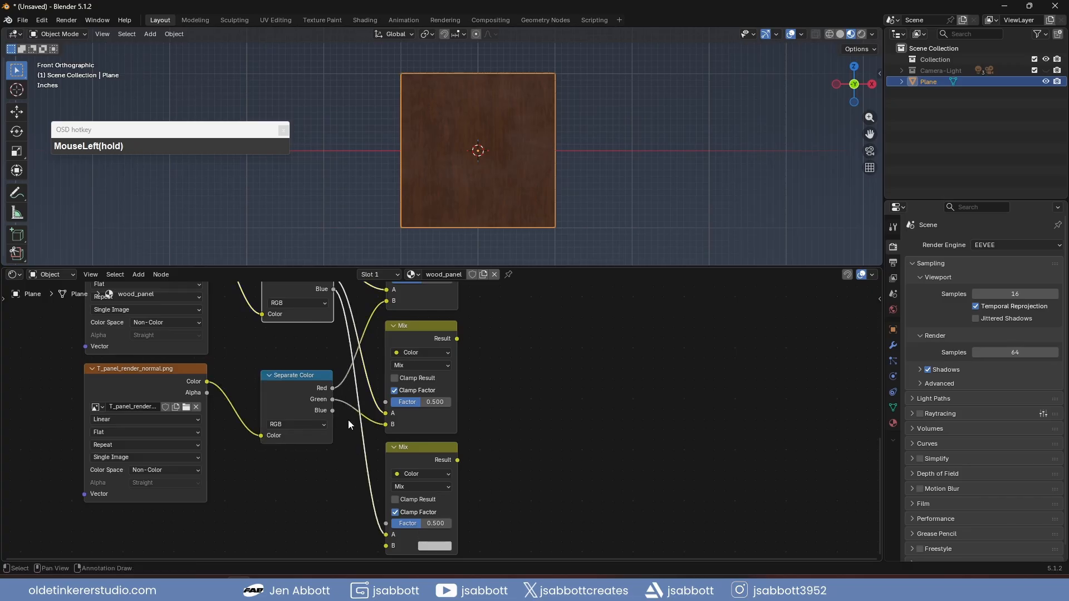
drag(333, 412, 379, 545)
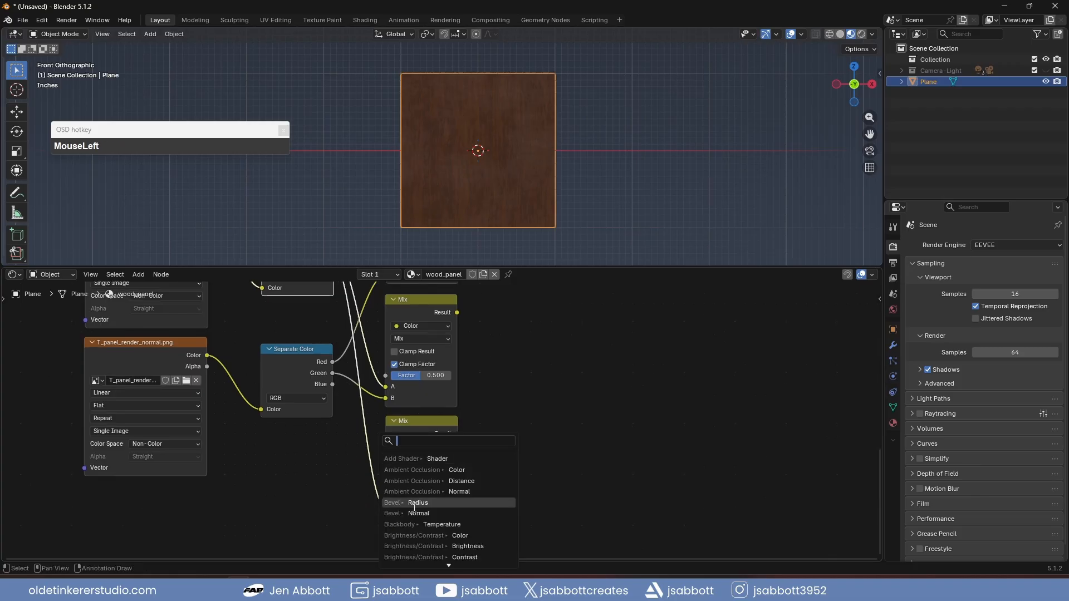
click(335, 392)
drag(332, 385, 386, 519)
Add a Combine Color node to the right of the three Mix nodes
middle_drag(557, 445, 516, 376)
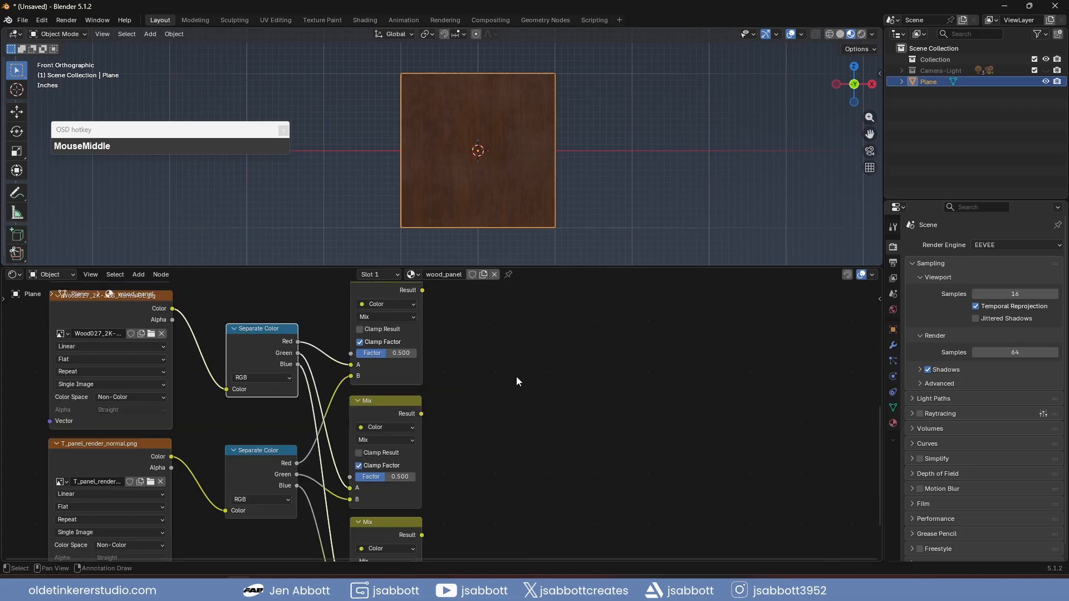
key(shift+a)
mouse_move(517, 376)
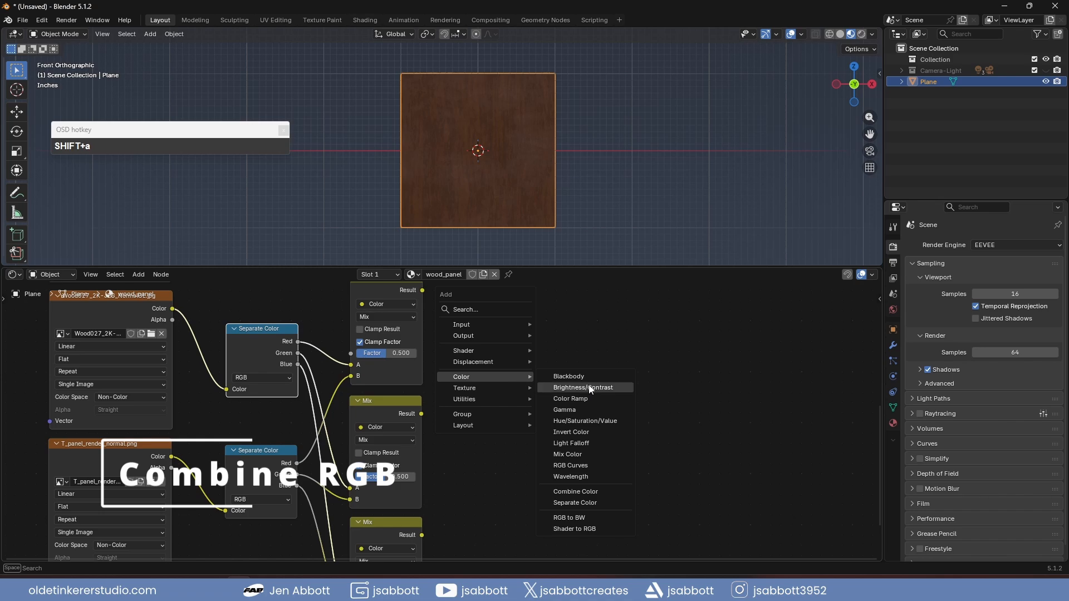
click(575, 491)
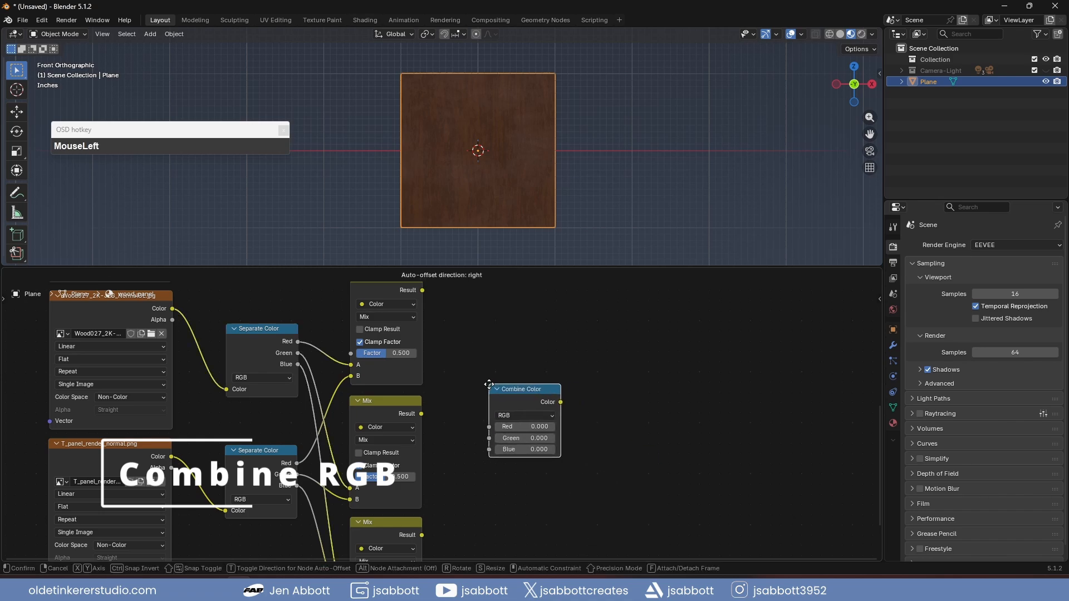
click(487, 385)
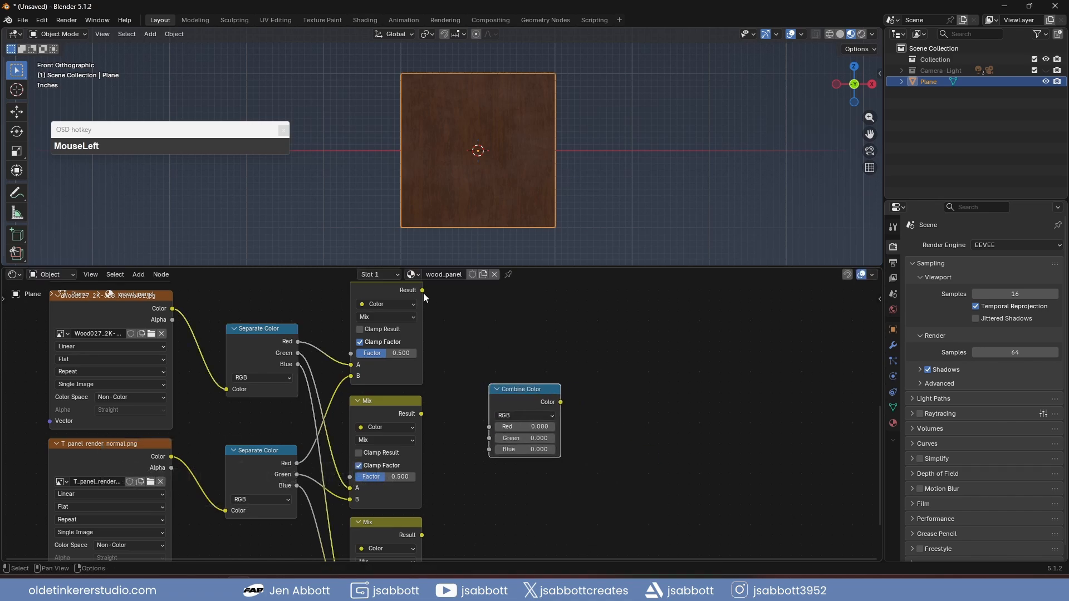
Connect the three Mix nodes' Result outputs, in order, to the Combine Color node's Red, Green and Blue inputs
drag(423, 291, 478, 427)
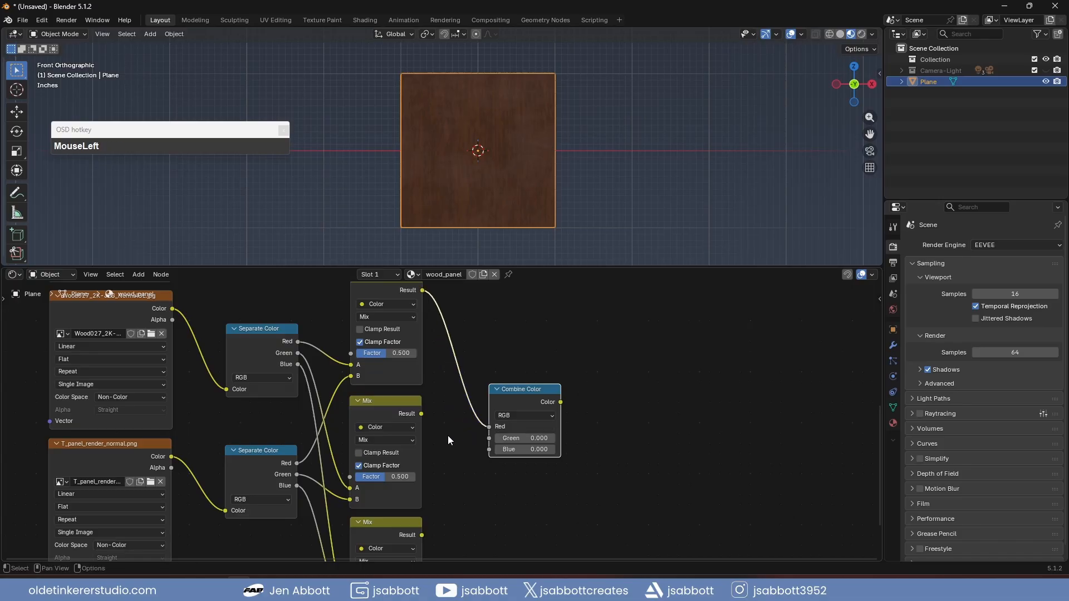
drag(422, 414, 487, 439)
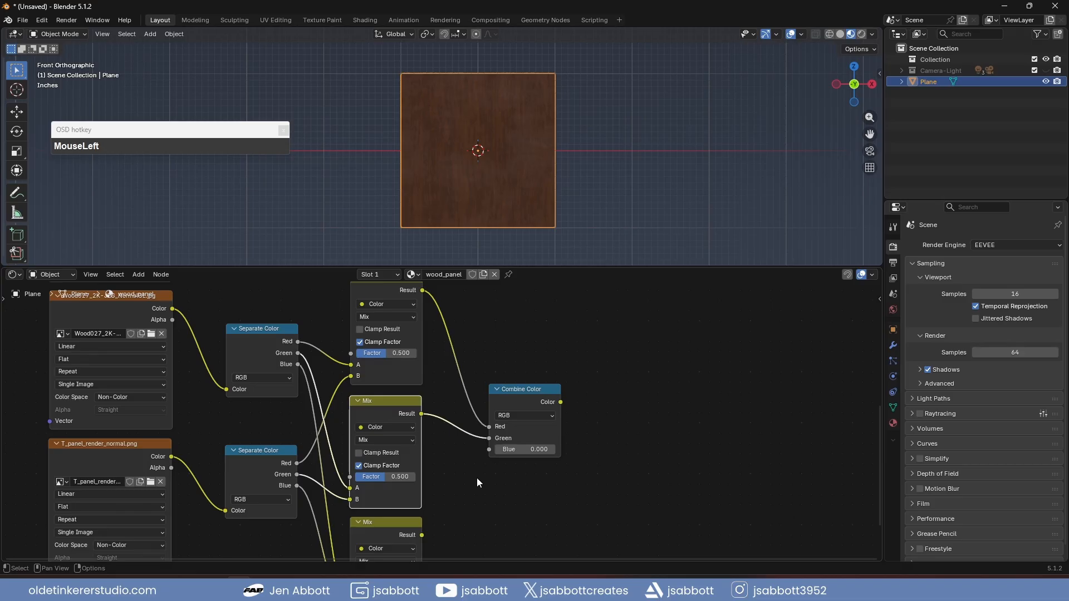
drag(422, 536, 489, 450)
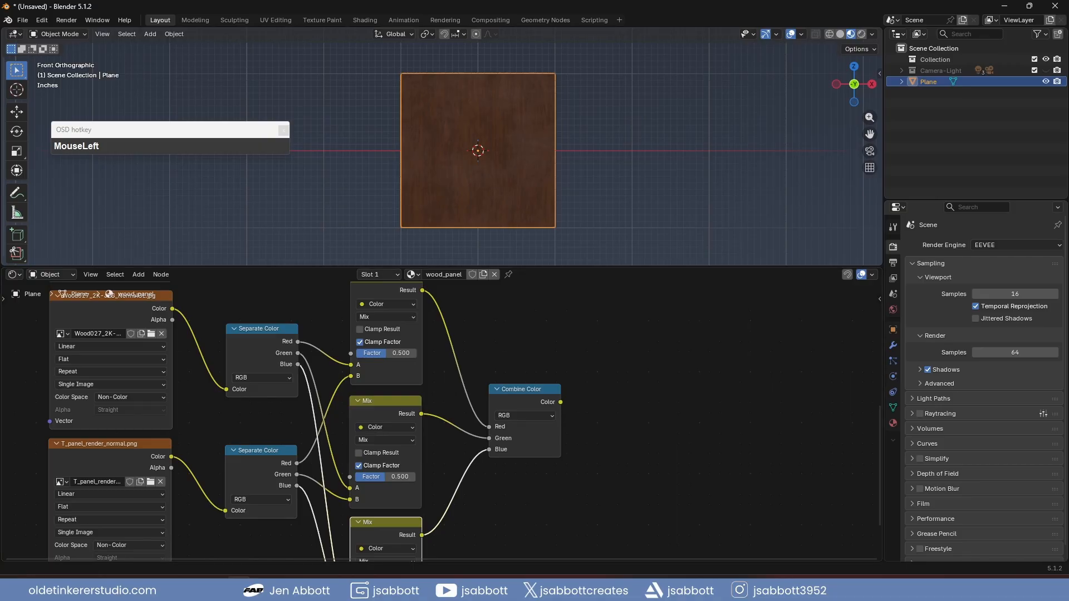
Add a Vector Math node beyond the Combine Color node and set its operation to Normalize
middle_drag(614, 370, 491, 379)
key(shift+a)
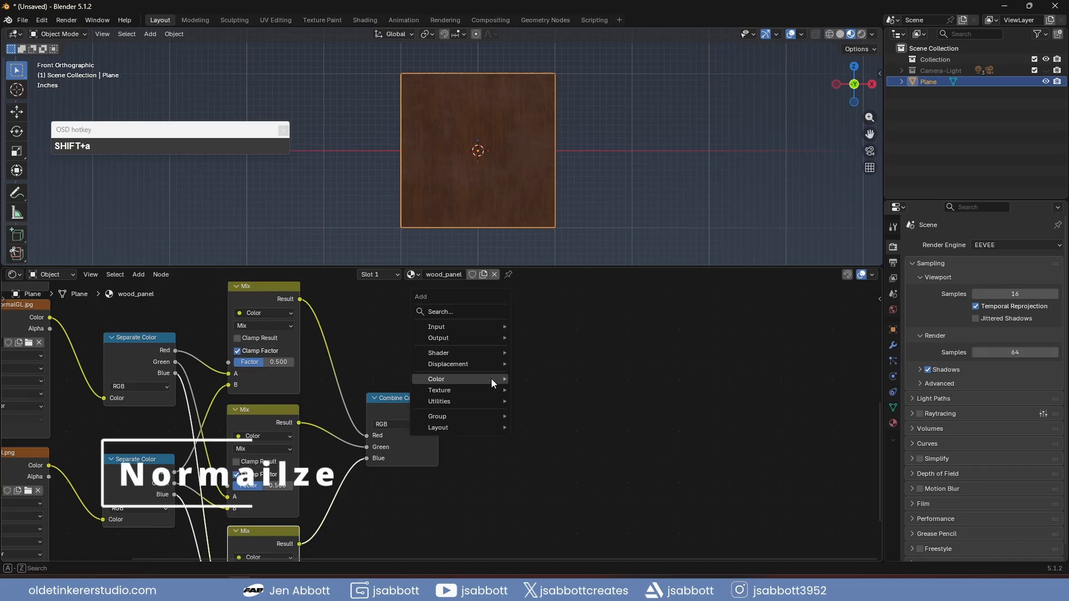
mouse_move(491, 379)
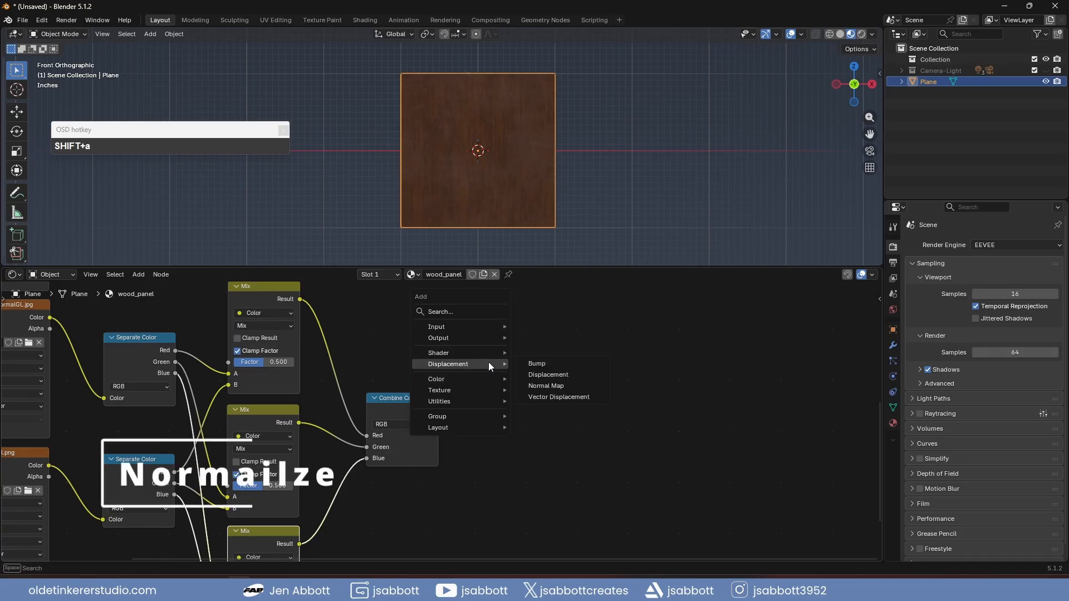
mouse_move(475, 401)
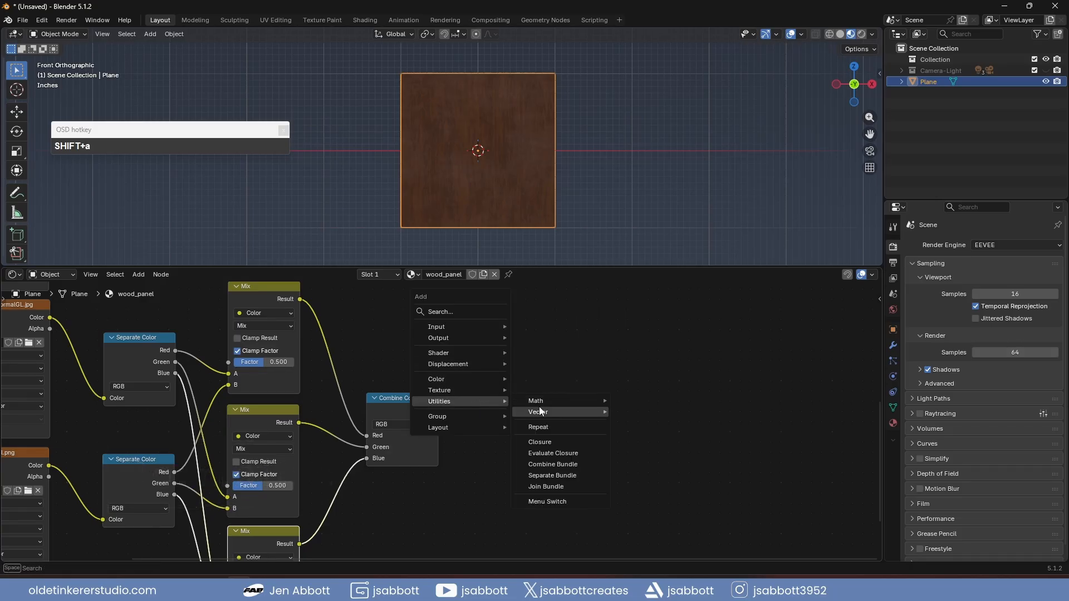
mouse_move(545, 413)
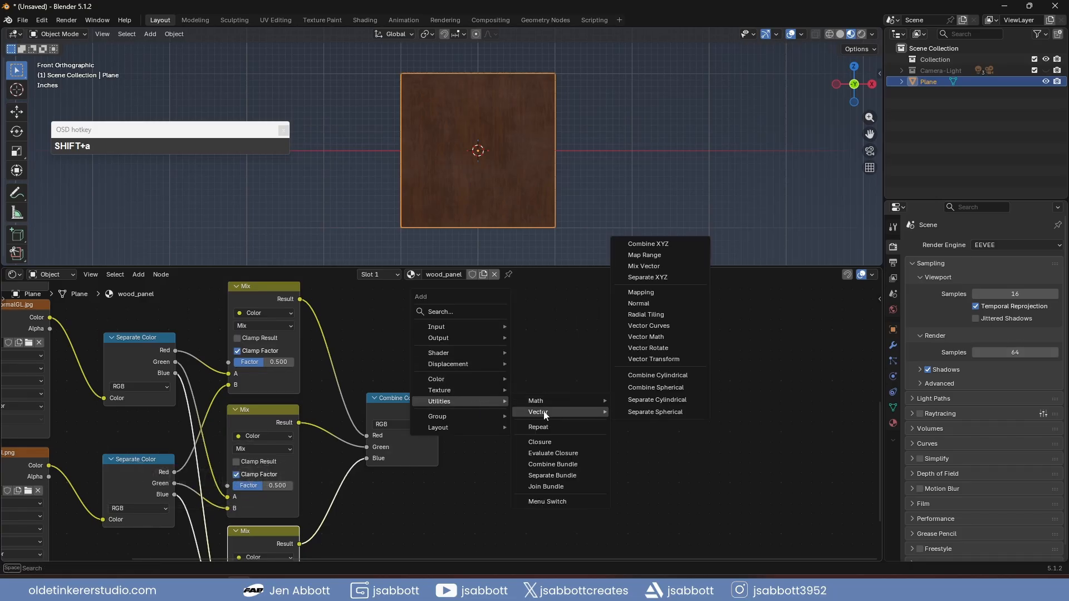
click(667, 337)
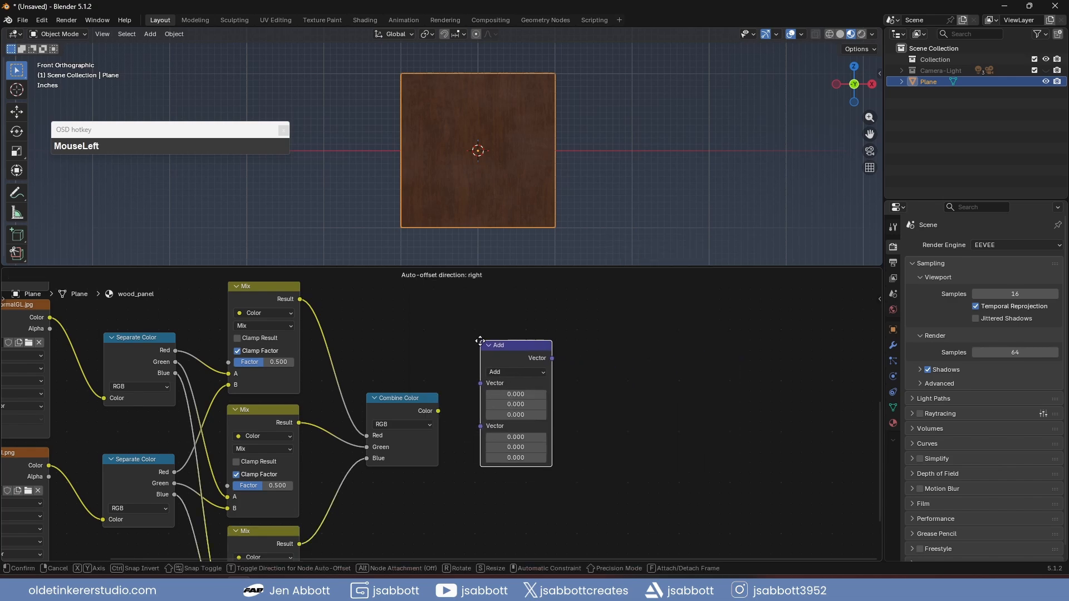
click(481, 340)
middle_drag(638, 399, 617, 340)
click(488, 314)
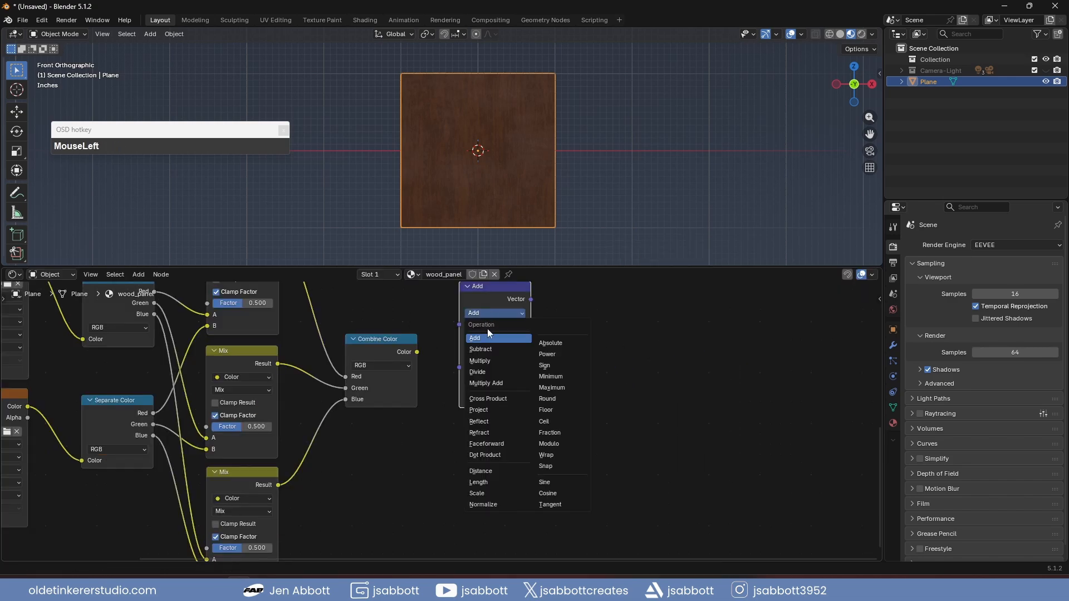
click(486, 505)
Place the Normalize node close to Combine Color and connect the combined Color output to its Vector input
middle_drag(574, 333, 582, 408)
drag(498, 362, 487, 391)
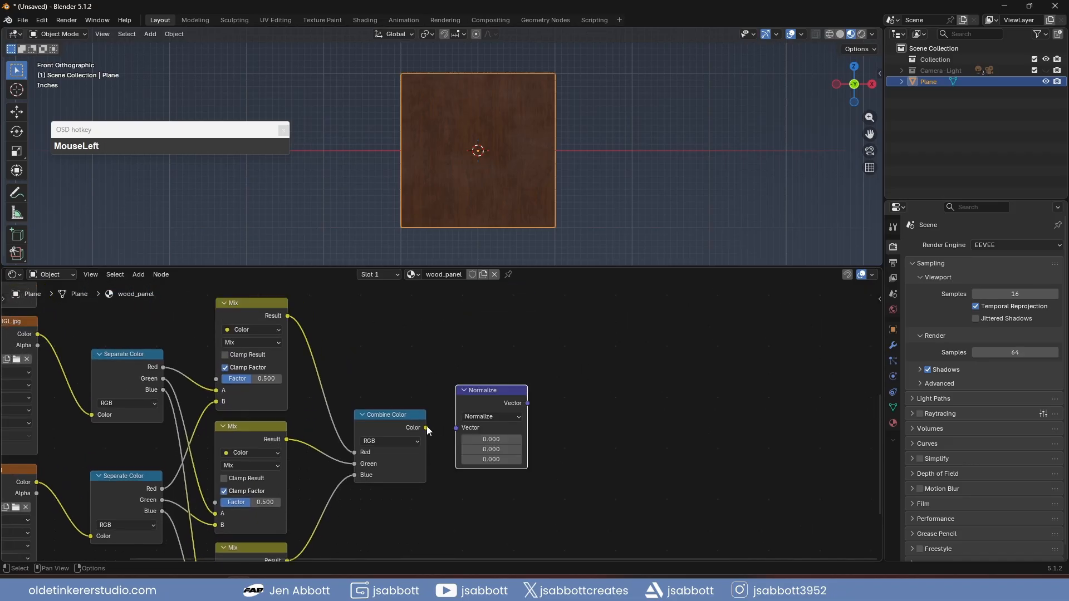
drag(426, 427, 456, 427)
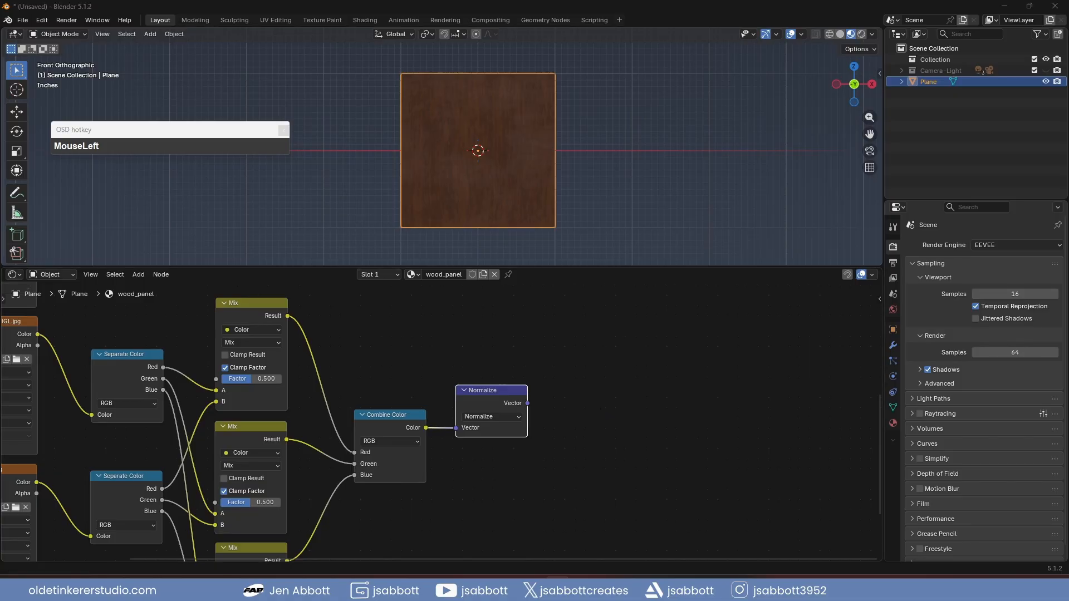
key(v)
key(Delete)
Add a Normal Map node, connecting Normalize's Vector to its Color input and its Normal output to the Principled BSDF's Normal
middle_drag(597, 361, 435, 373)
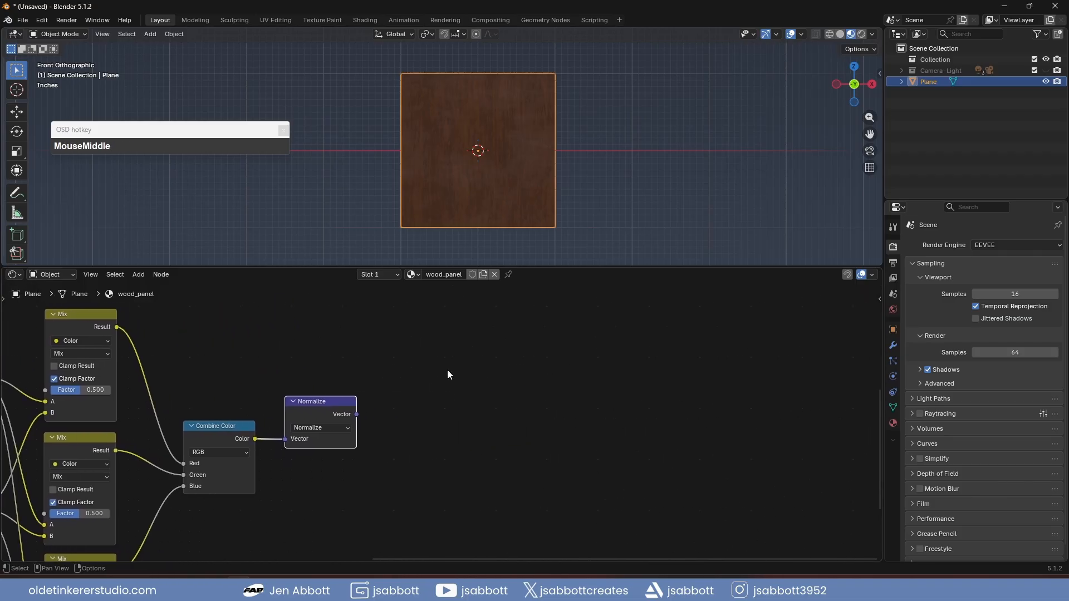
key(shift+a)
mouse_move(447, 372)
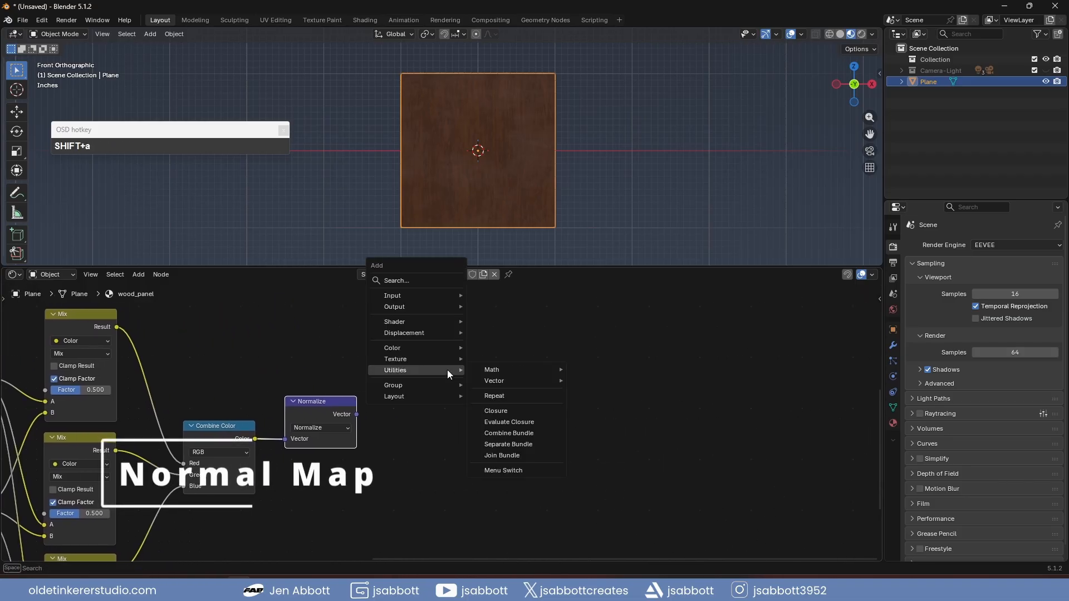
mouse_move(435, 332)
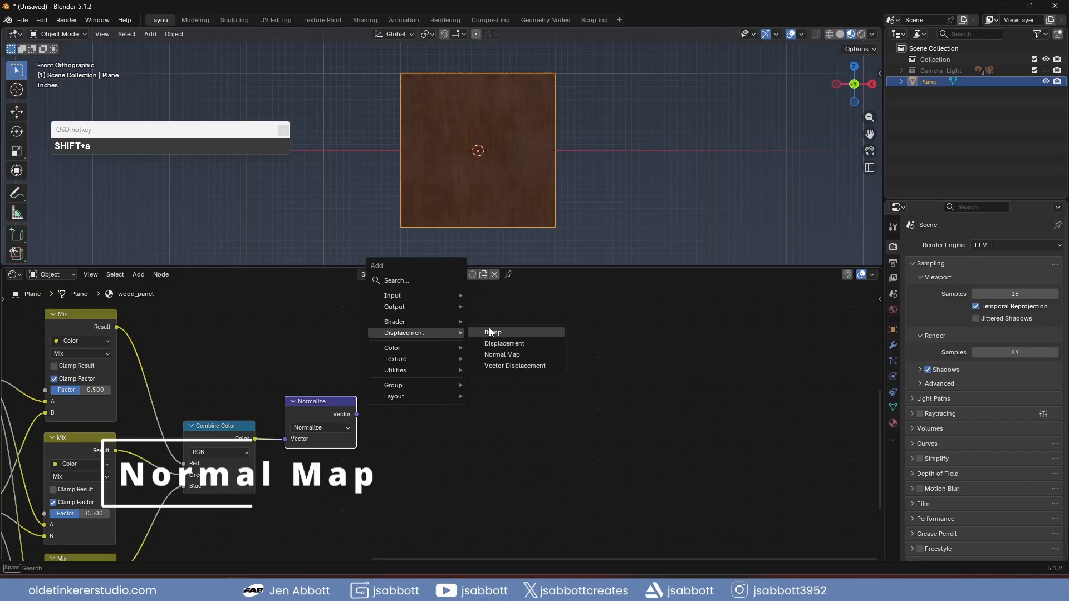
click(501, 355)
click(388, 356)
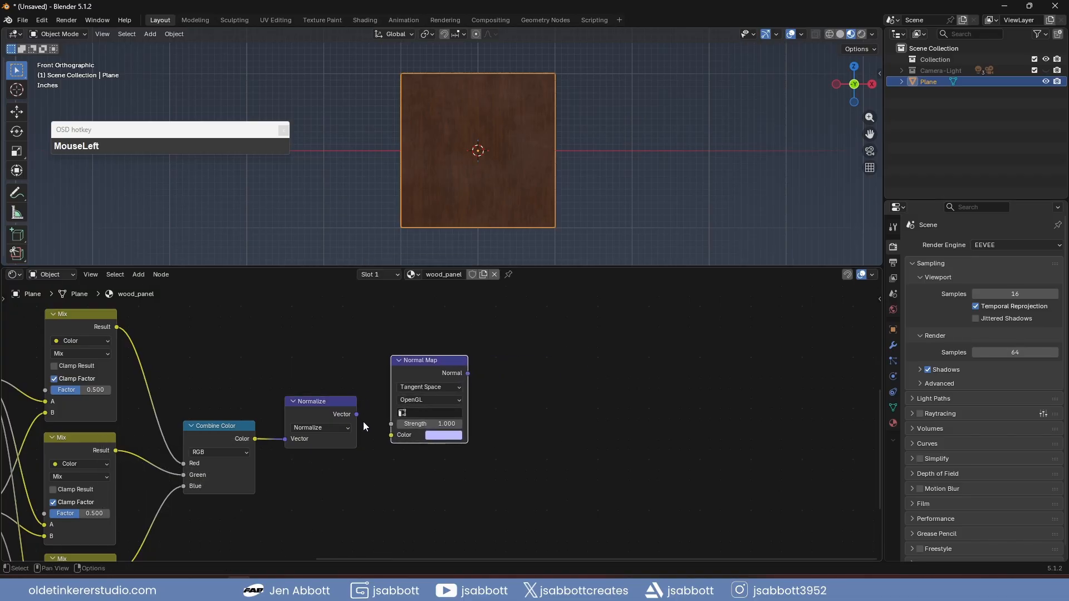
drag(356, 414, 392, 435)
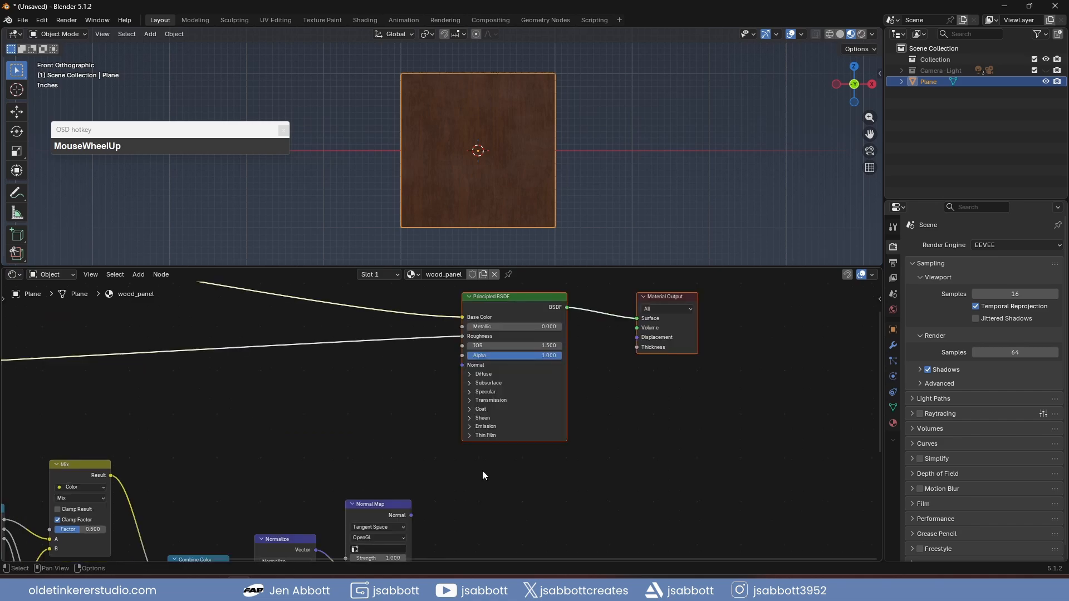
scroll(436, 505, up, 1)
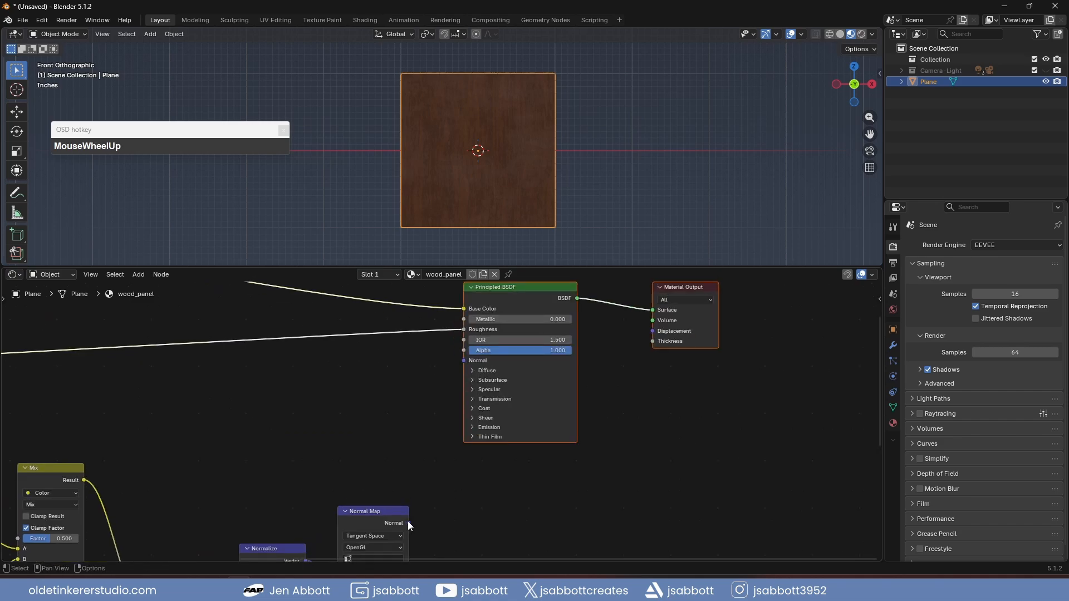
drag(408, 523, 464, 361)
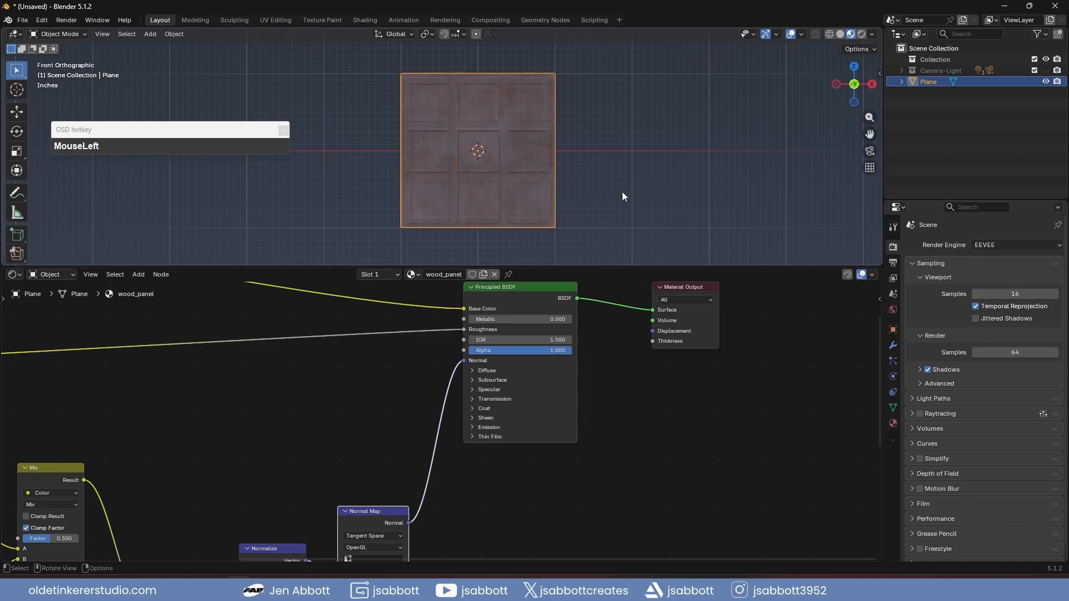
Set the Normal Map node's strength to 0.35
scroll(622, 192, up, 3)
middle_drag(482, 521, 503, 432)
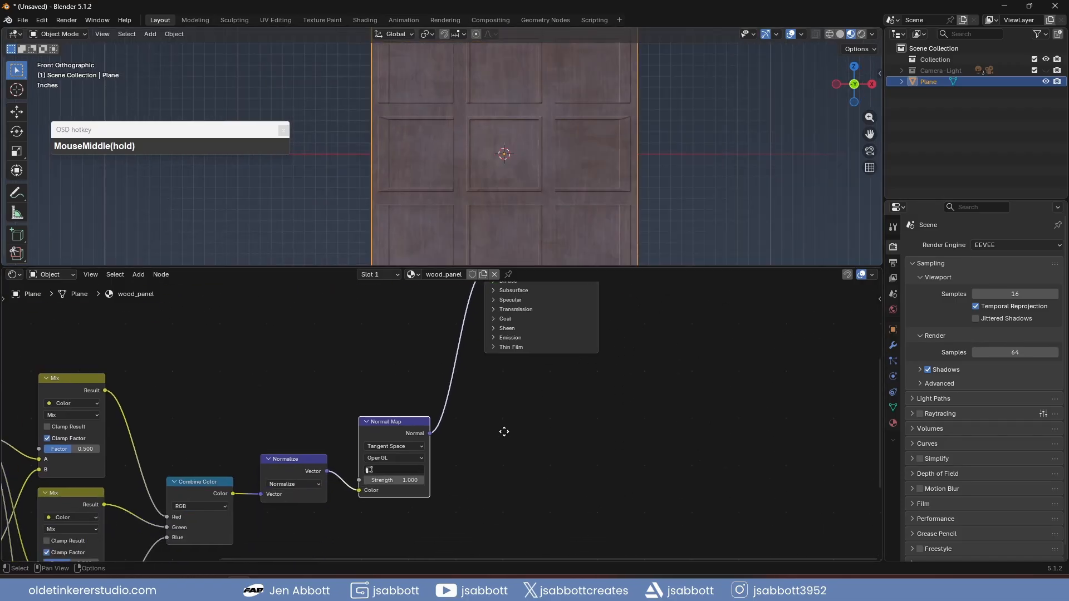
mouse_move(402, 480)
mouse_down()
mouse_move(440, 480)
mouse_move(420, 479)
mouse_up()
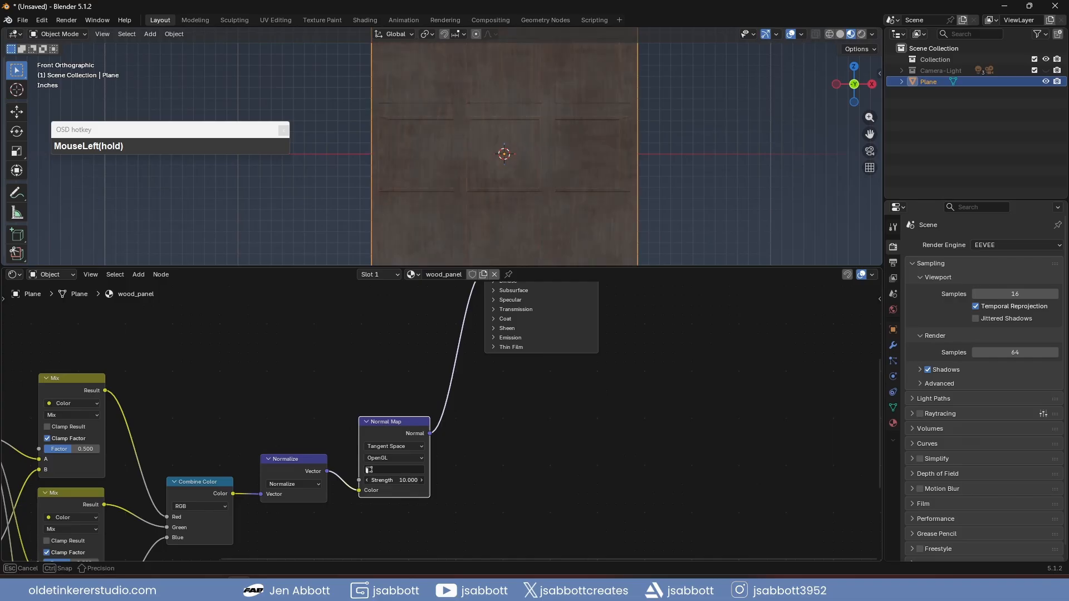
click(399, 479)
text(.35)
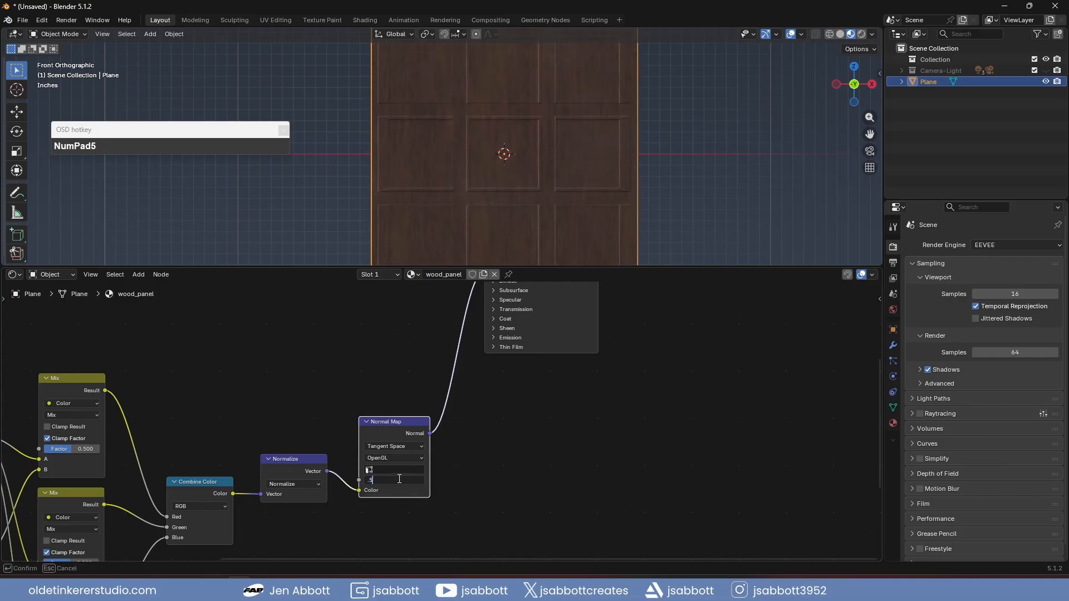
key(Return)
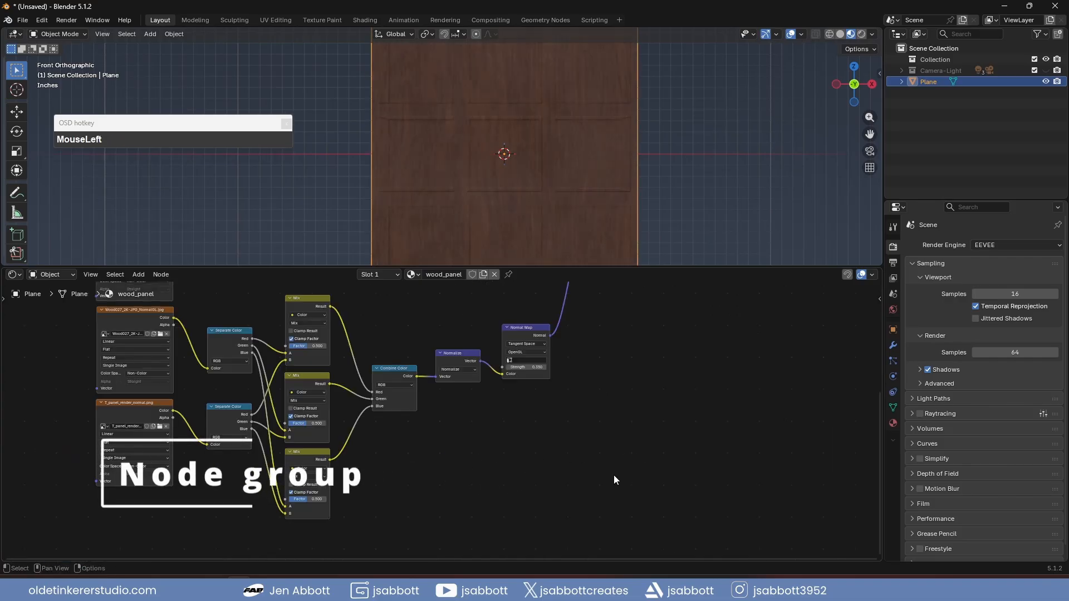
Group the nodes from Separate Color through Normal Map, name the group Normal Map Blend, and return to the main material tree
drag(630, 502, 221, 316)
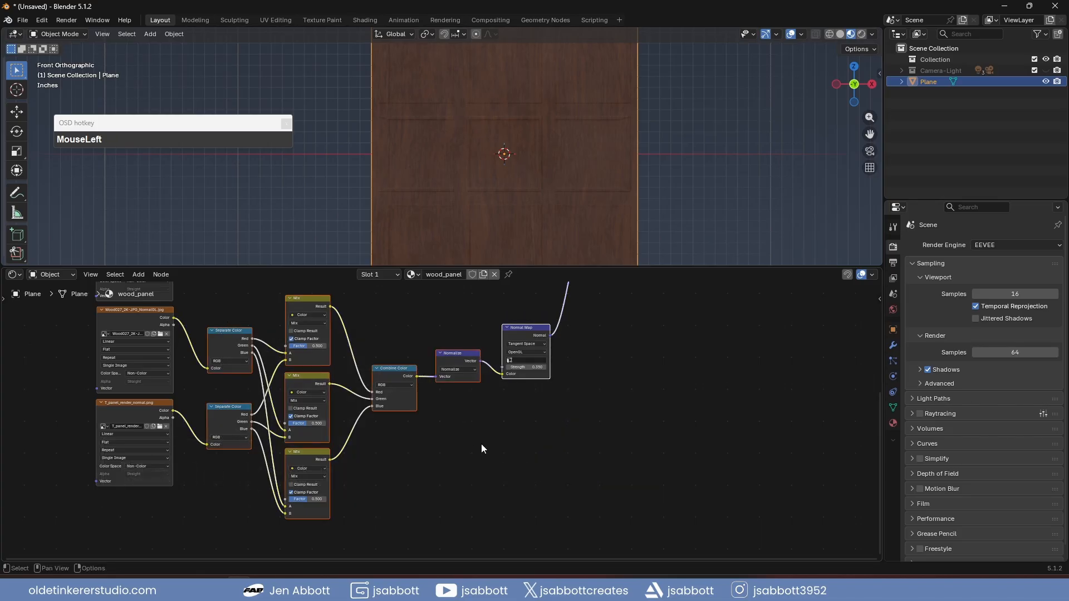
key(ctrl+g)
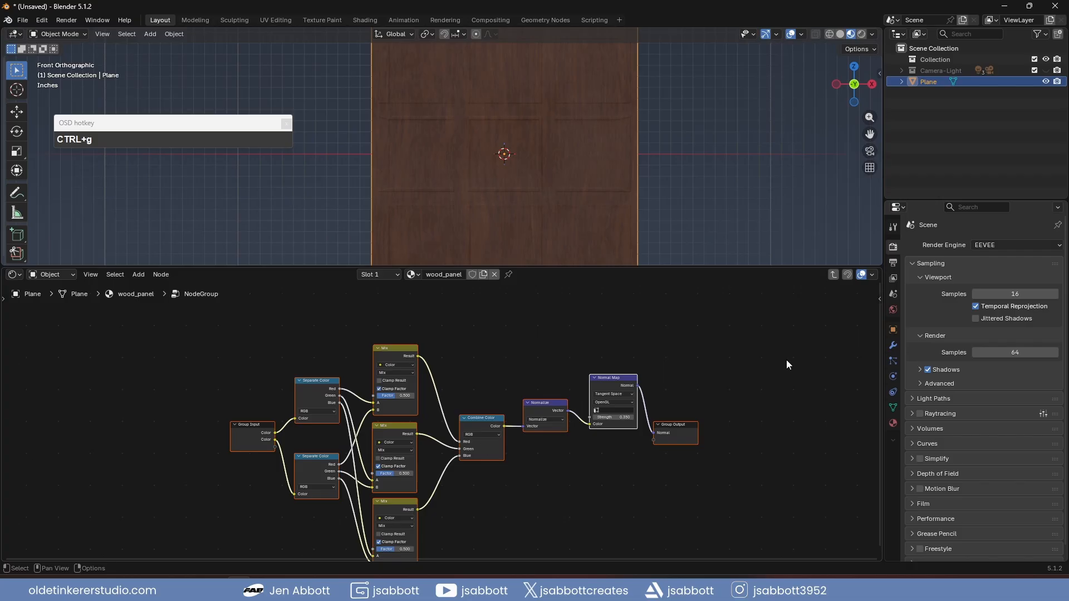
key(n)
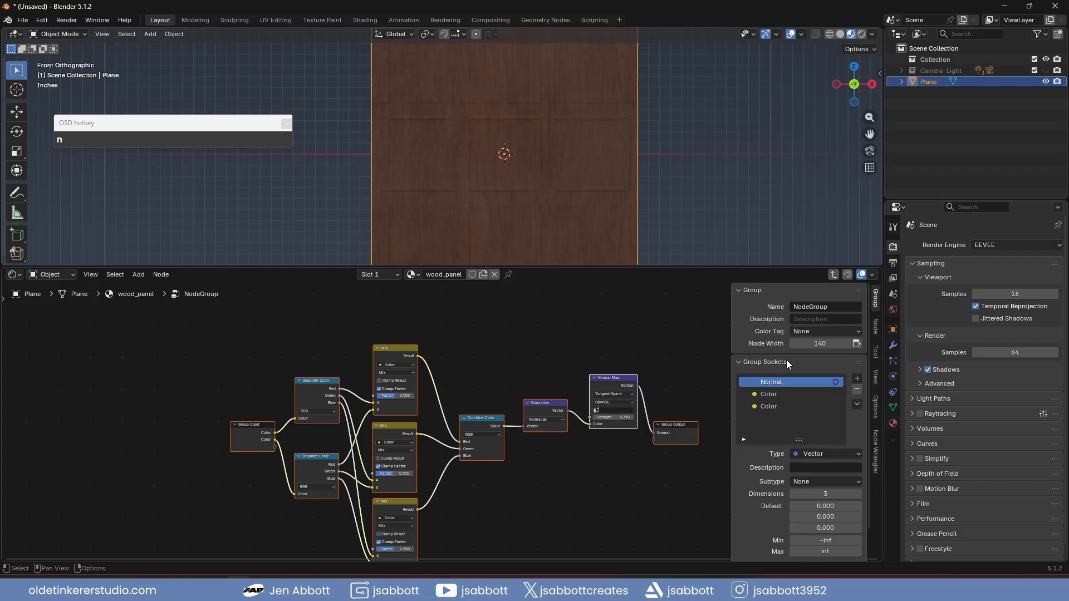
click(836, 308)
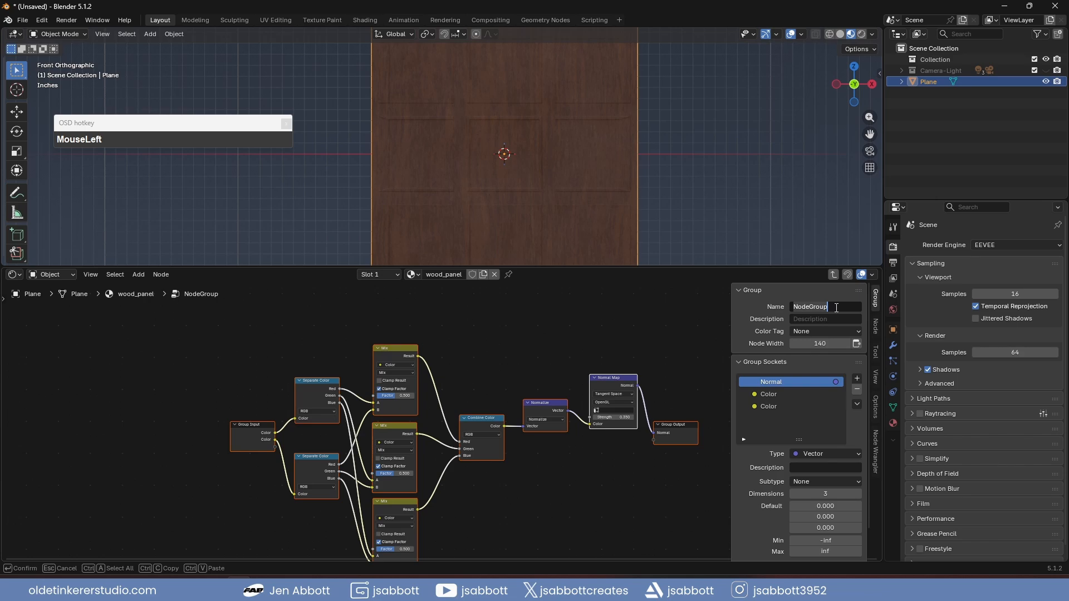
text(Norm)
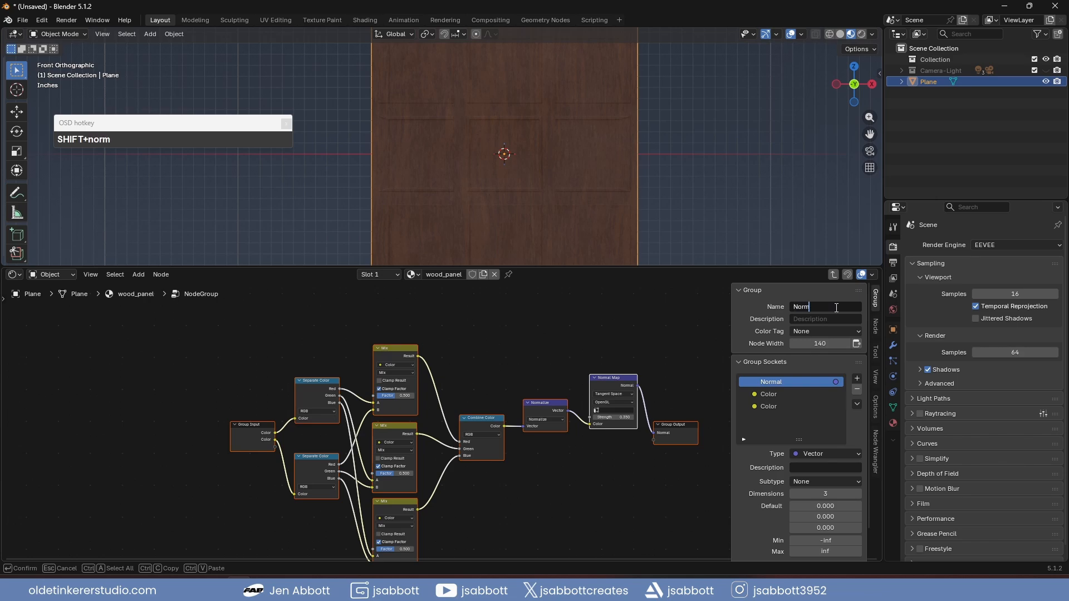
text(al Map Blend)
key(Return)
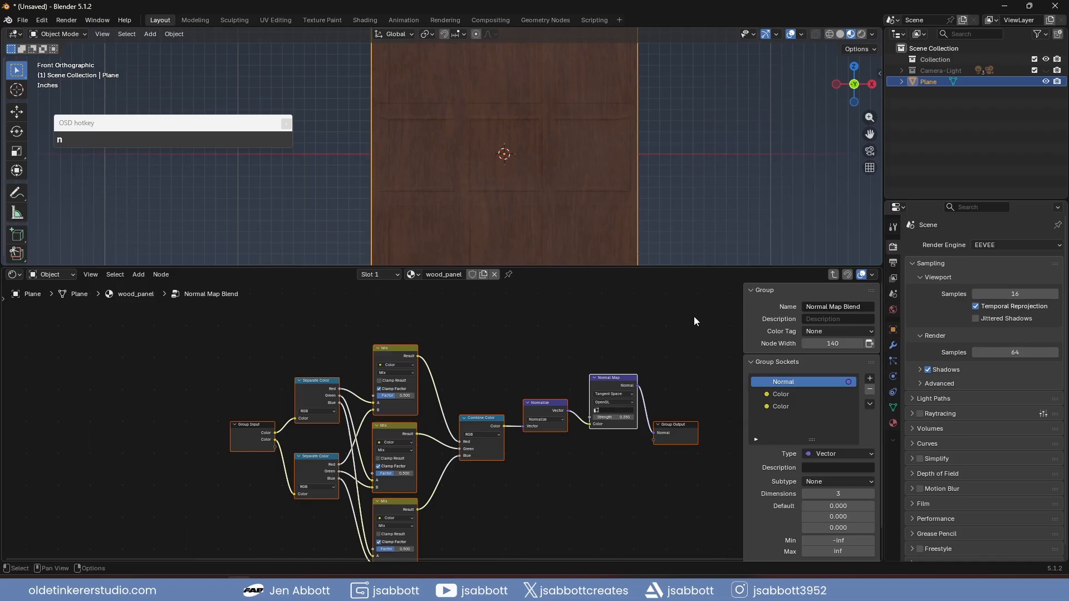
key(n)
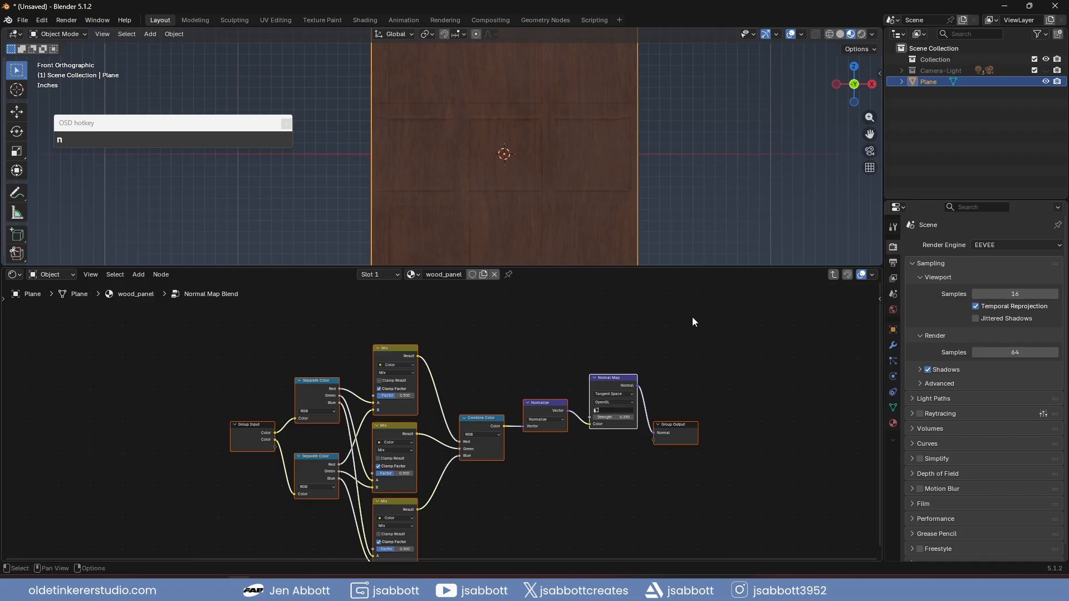
key(Tab)
Tidy the node layout by moving the Principled BSDF, Material Output and Normal Map Blend nodes closer to the image textures
middle_drag(595, 328, 616, 450)
drag(657, 282, 793, 355)
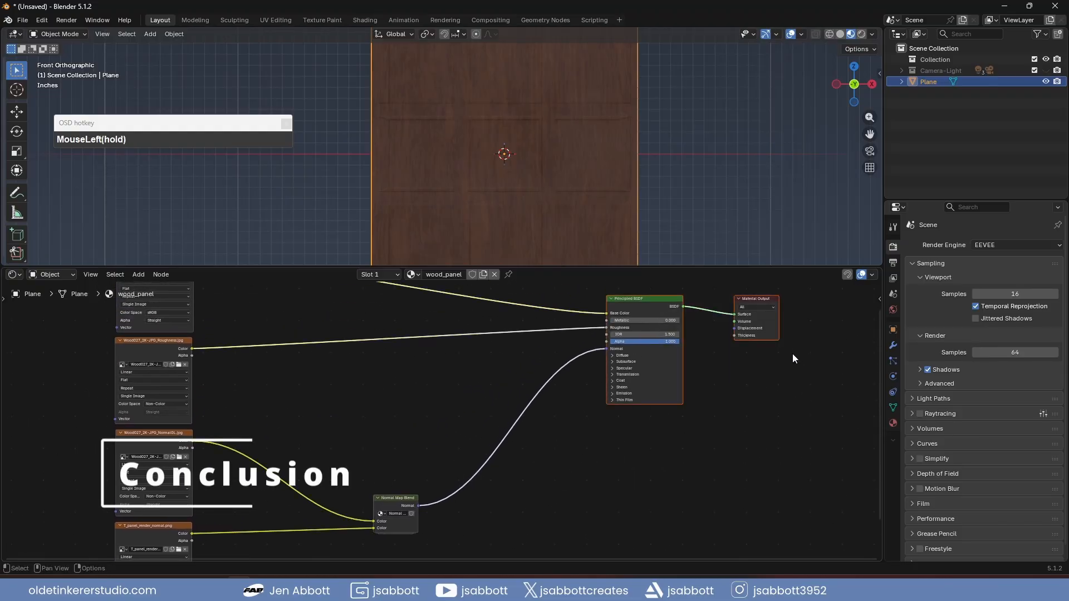
drag(663, 300, 537, 369)
click(613, 451)
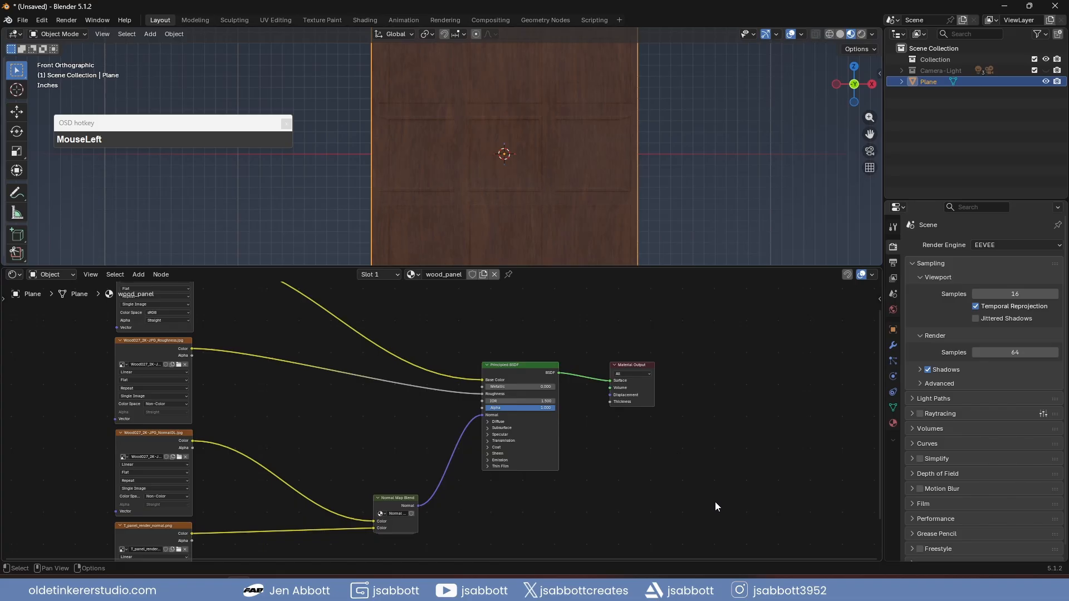
drag(715, 503, 299, 354)
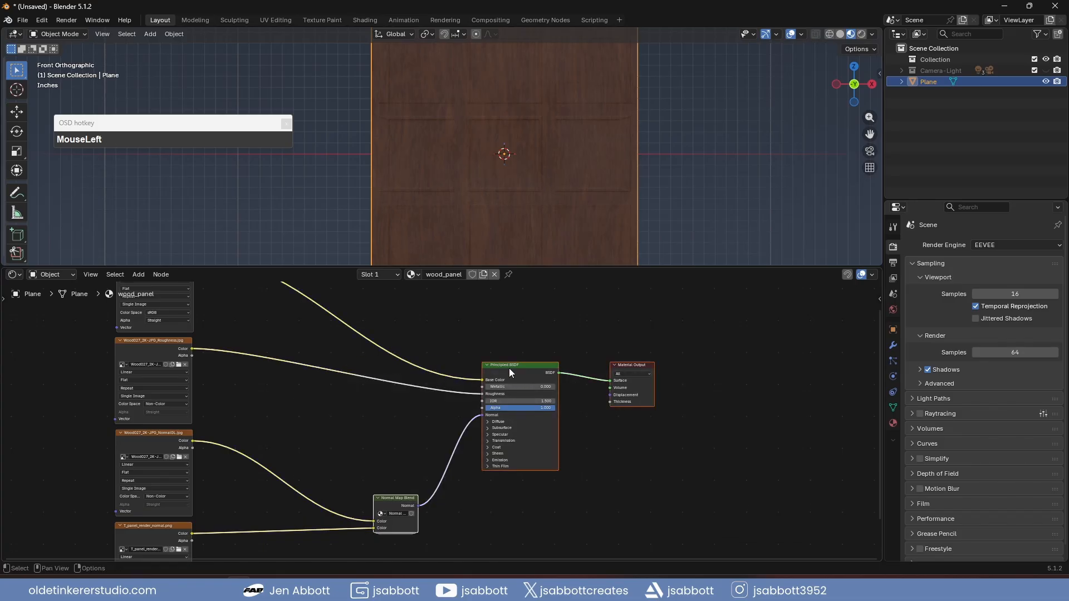
drag(509, 372, 405, 370)
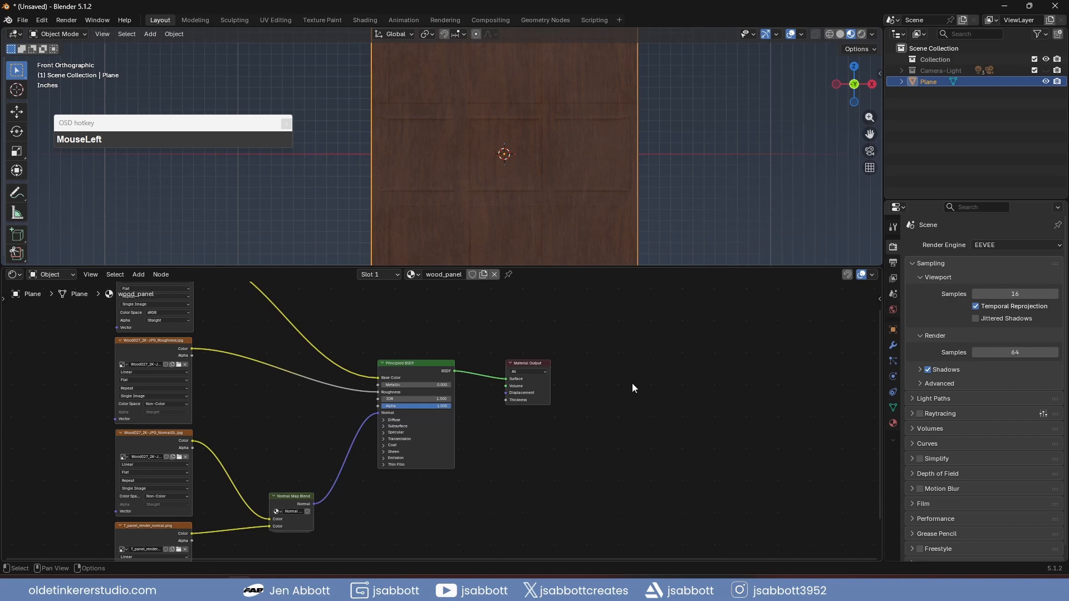
Enlarge the 3D viewport and examine the wood panel's surface from an oblique angle
drag(676, 268, 685, 371)
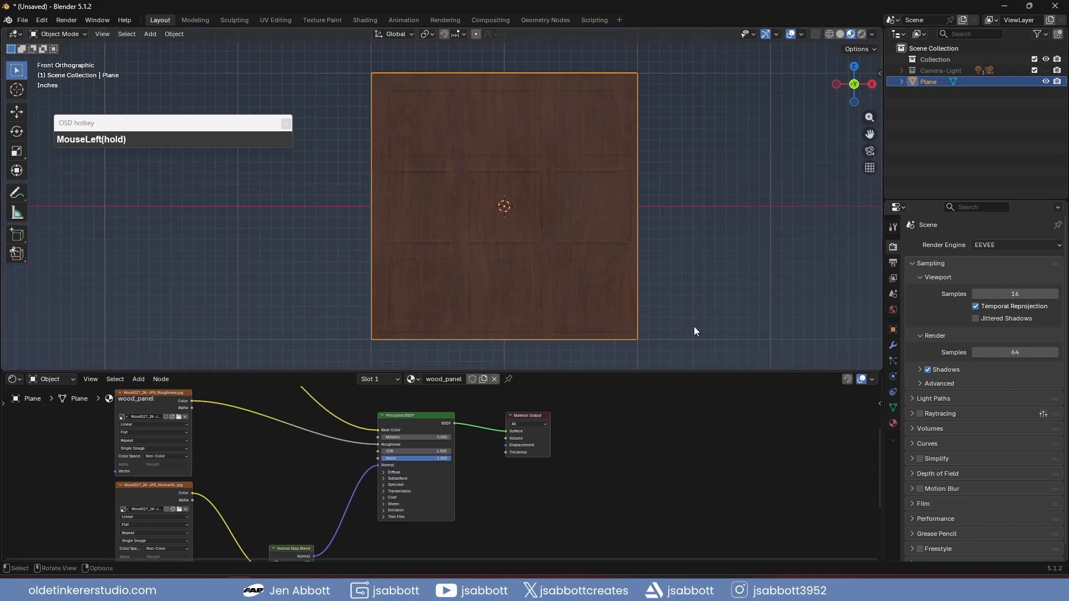
middle_drag(710, 246, 678, 251)
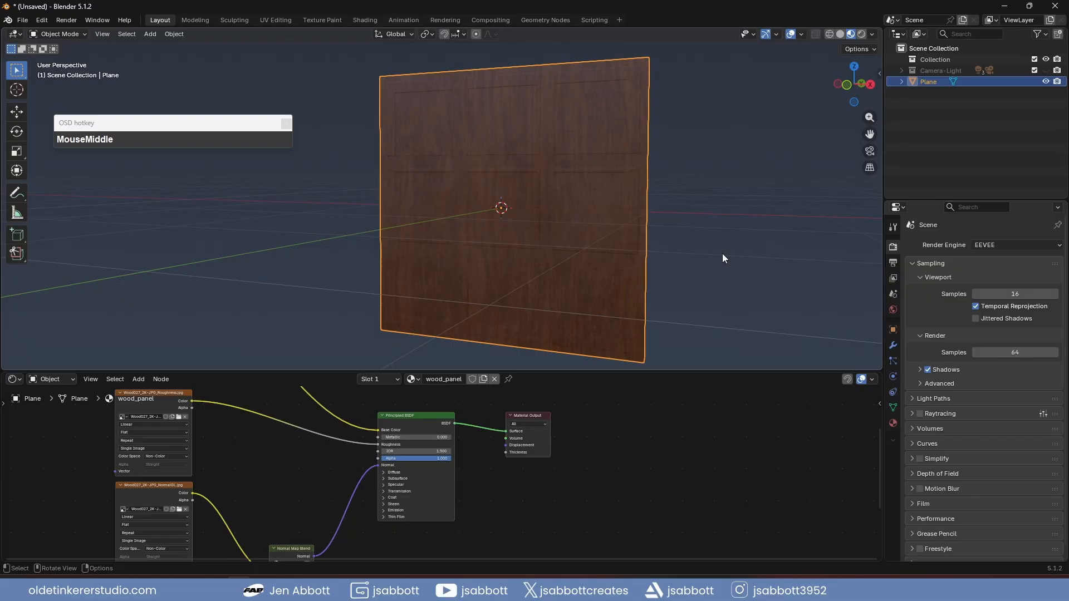